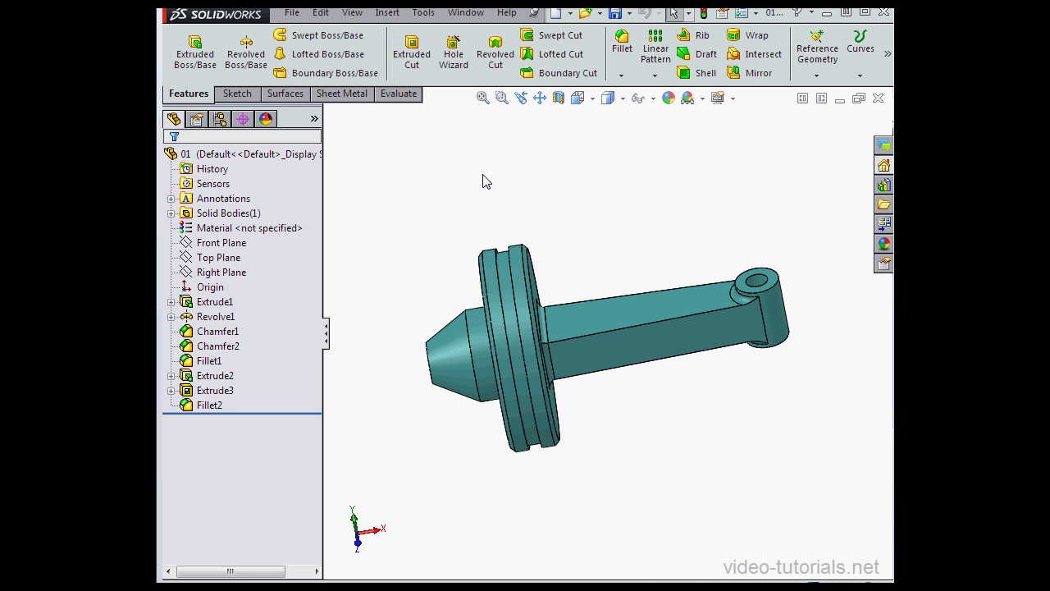
# Create a drawing from the open part, using the standard B (ANSI) Landscape sheet size.
pyautogui.click(570, 13)
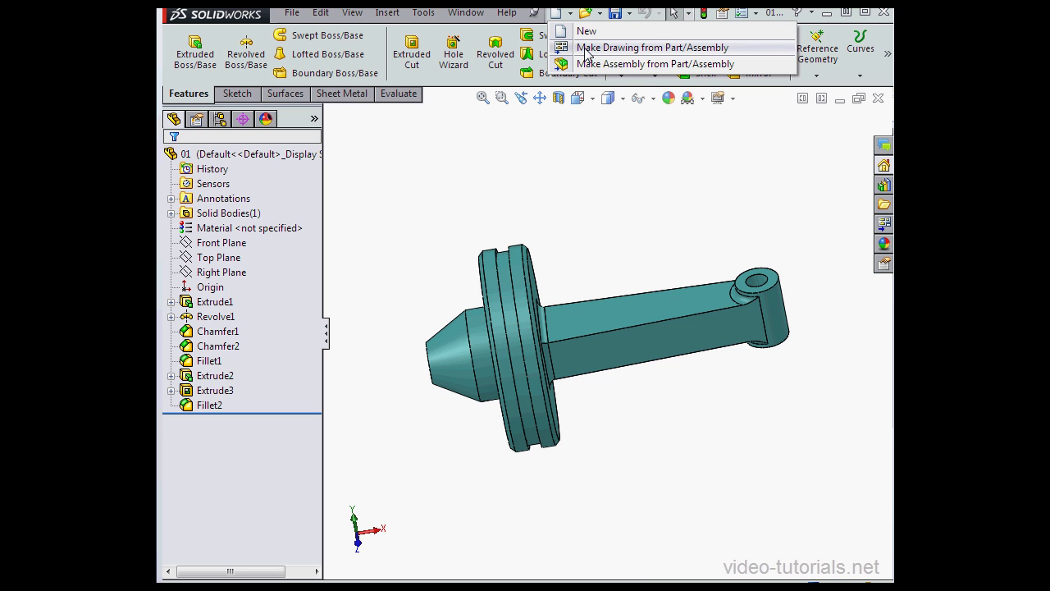
pyautogui.click(588, 49)
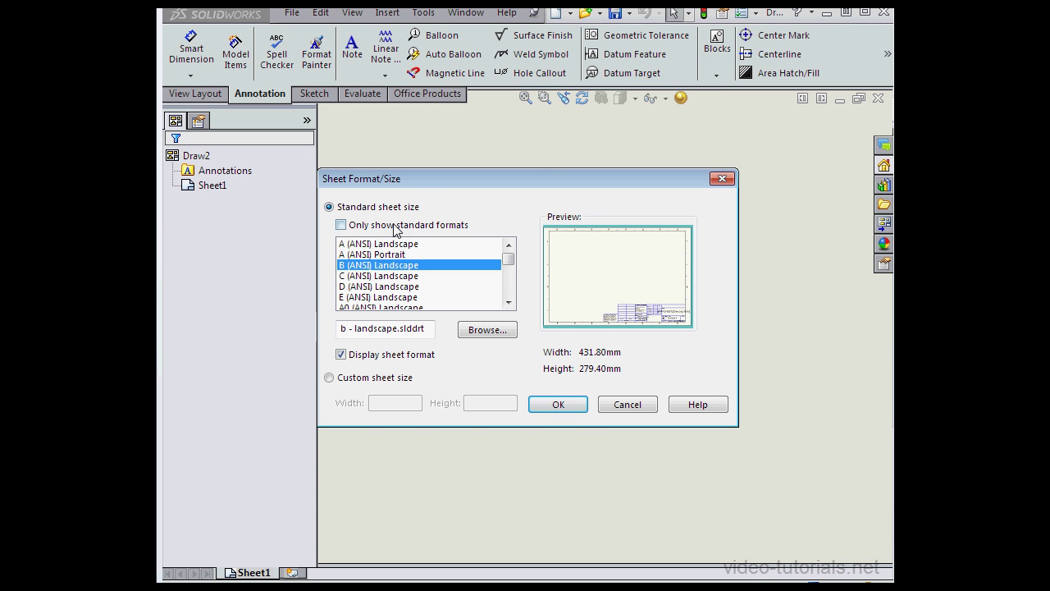
pyautogui.click(341, 226)
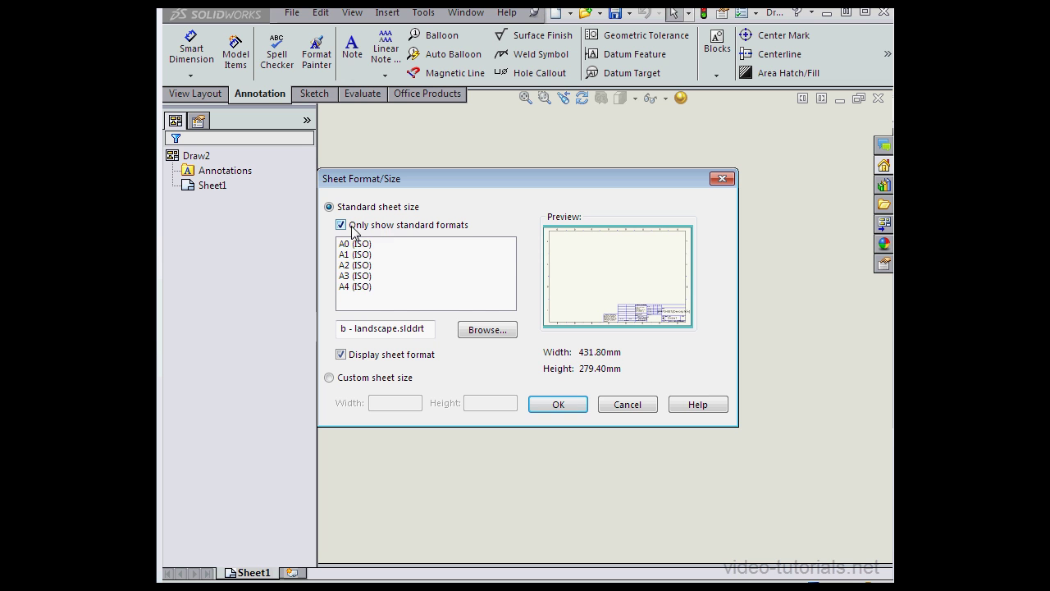
pyautogui.click(341, 226)
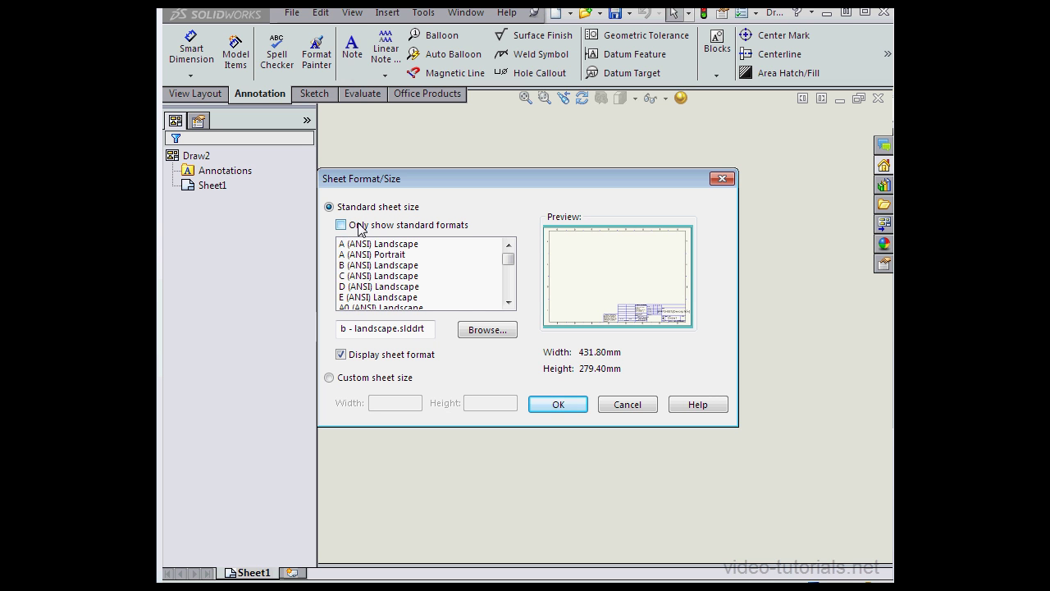
pyautogui.click(377, 265)
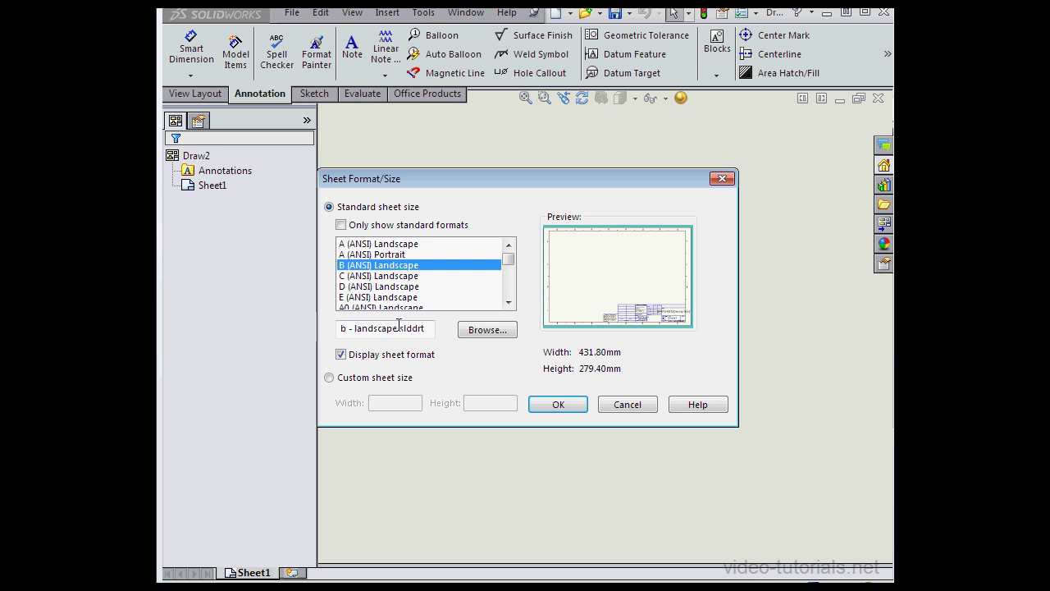
pyautogui.click(562, 403)
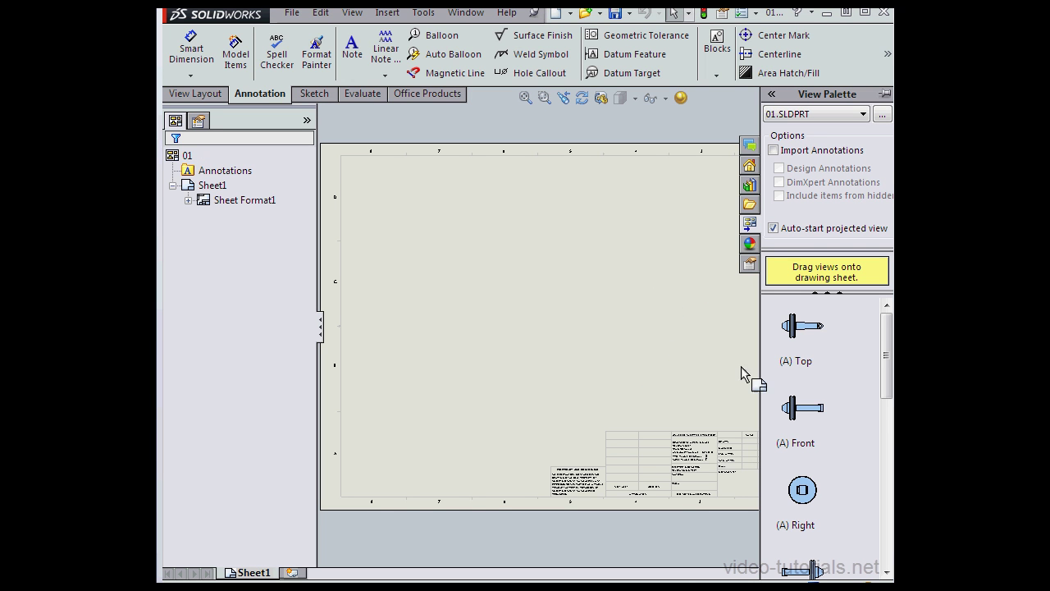
# Examine the View Palette's list of available models and the views it offers for 01.SLDPRT.
pyautogui.moveTo(789, 356); pyautogui.dragTo(712, 221)
pyautogui.moveTo(662, 284); pyautogui.dragTo(707, 289)
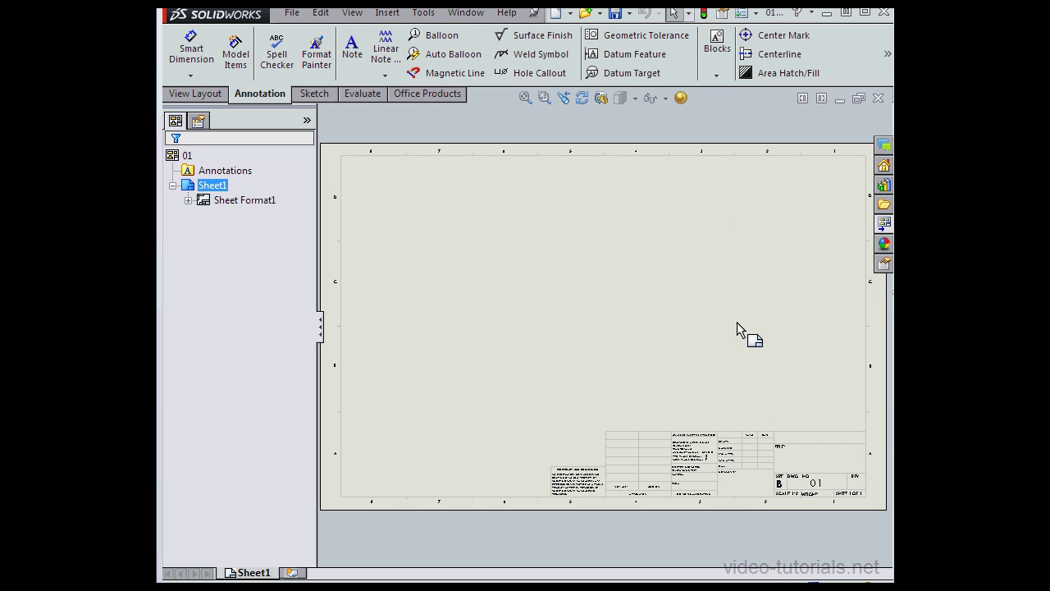
pyautogui.moveTo(737, 323); pyautogui.dragTo(737, 323)
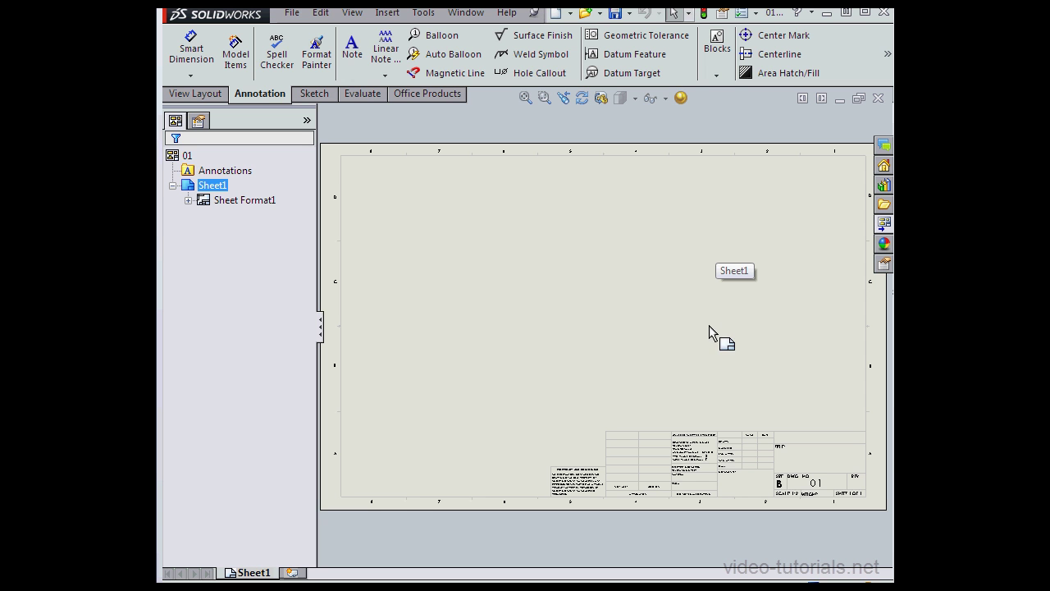
pyautogui.moveTo(811, 302); pyautogui.dragTo(878, 224)
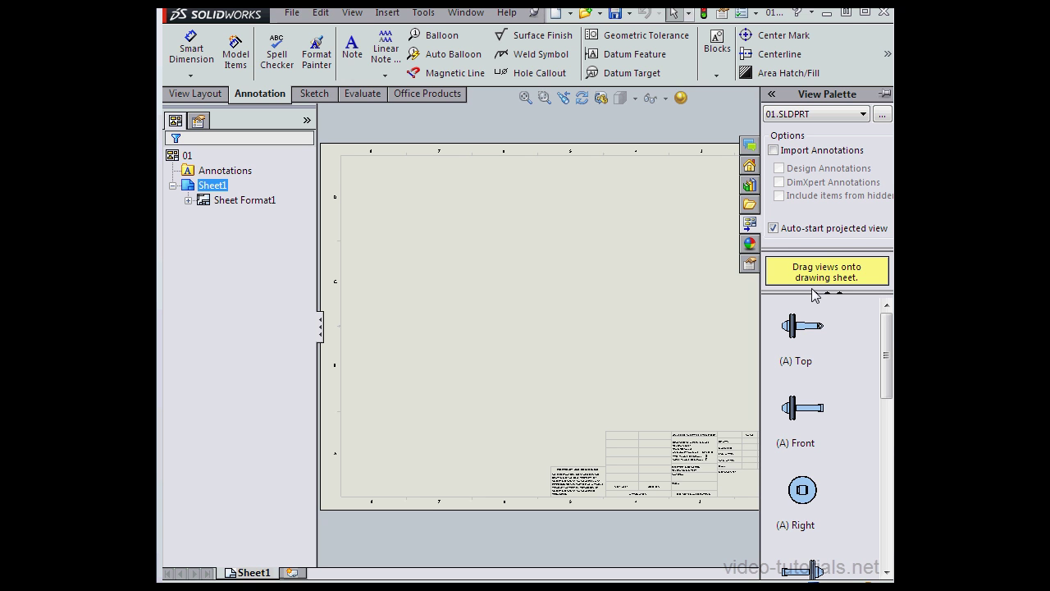
pyautogui.click(864, 114)
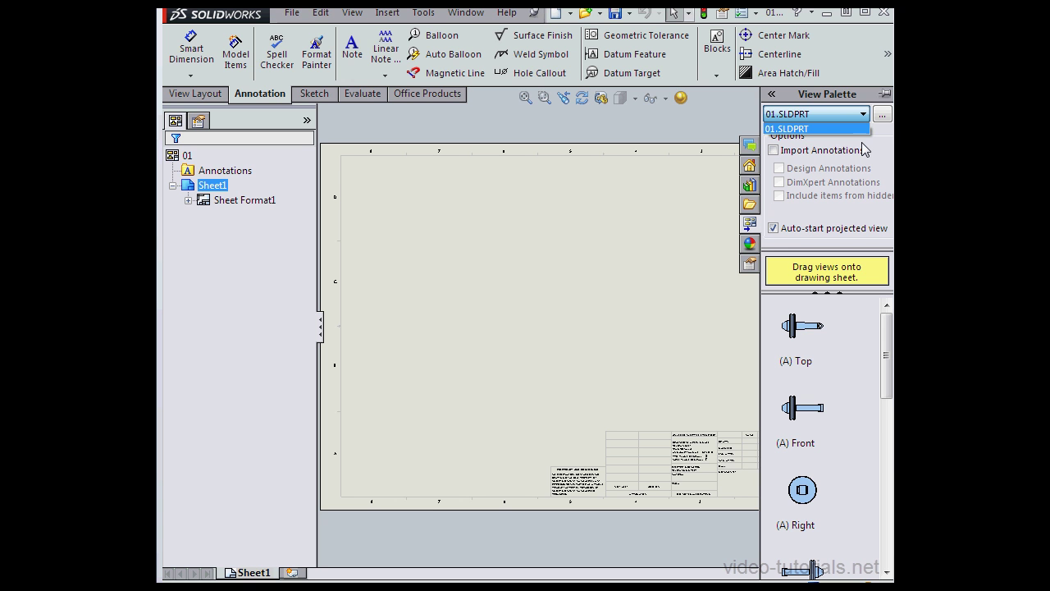
pyautogui.click(864, 149)
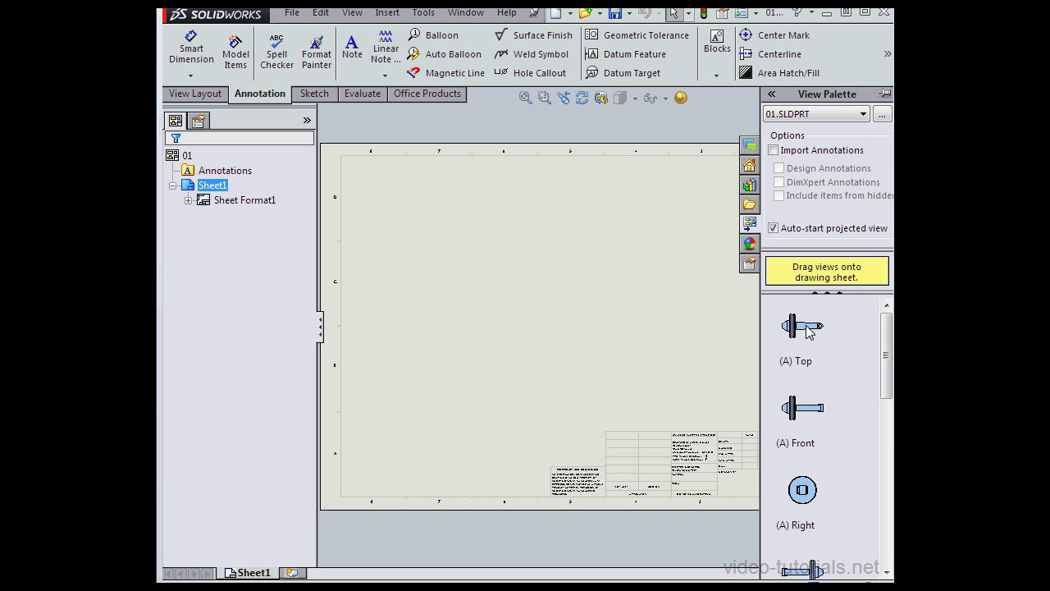
# Place the (A) Top view in the sheet's lower-left area without projected views and inspect the part listed under it.
pyautogui.moveTo(808, 331); pyautogui.dragTo(474, 379)
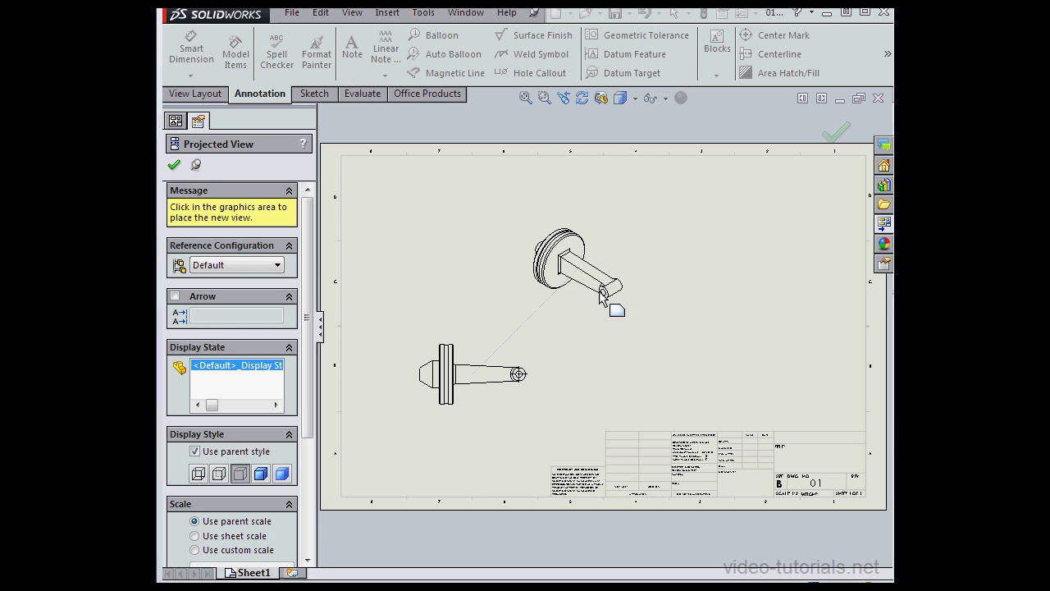
pyautogui.click(174, 167)
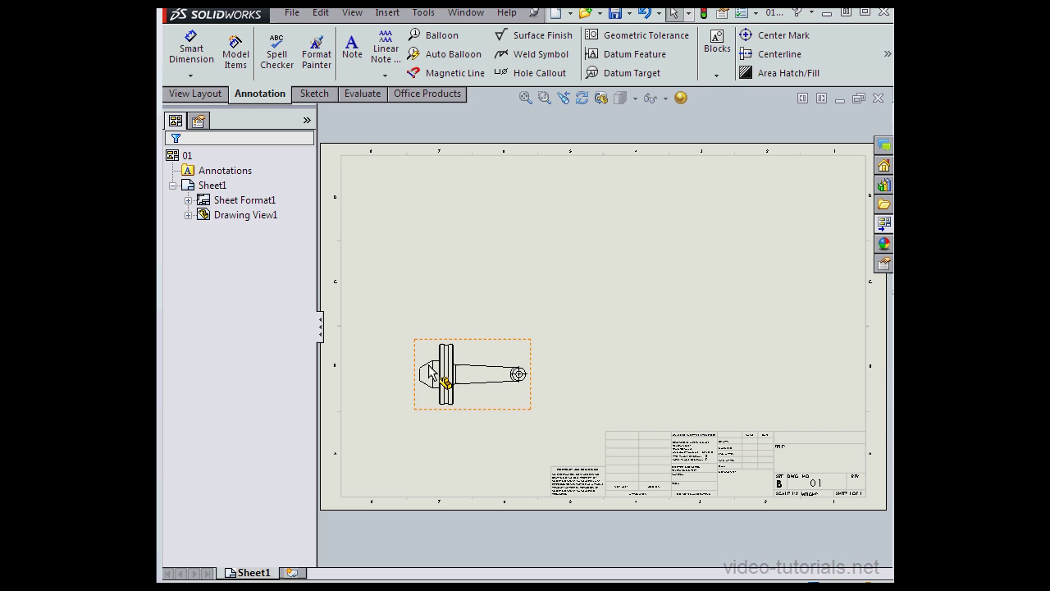
pyautogui.click(187, 215)
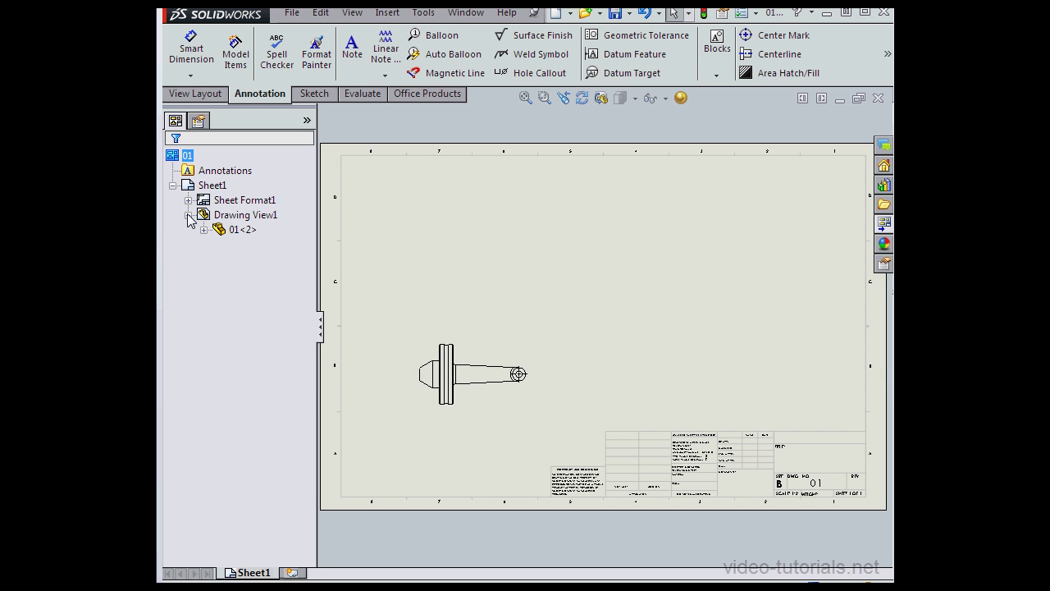
pyautogui.click(239, 234)
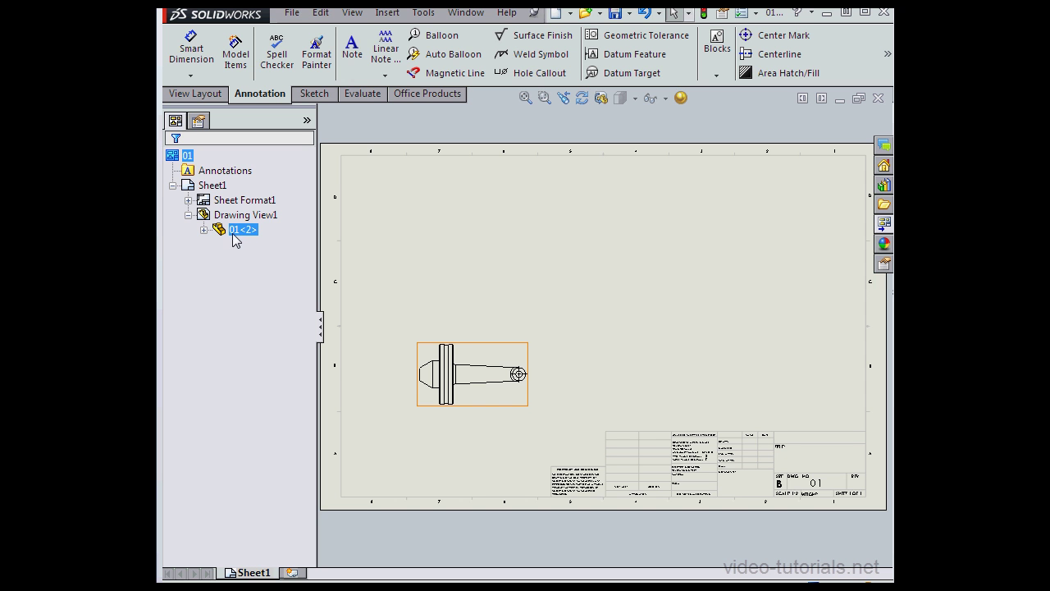
pyautogui.click(232, 246)
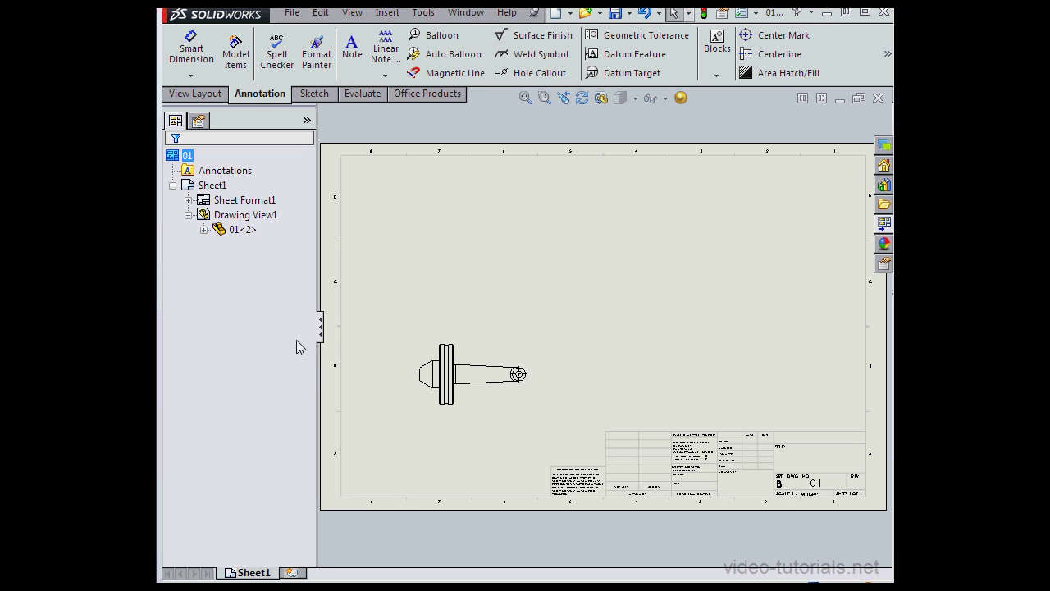
# Delete the placed top view from the sheet.
pyautogui.click(493, 407)
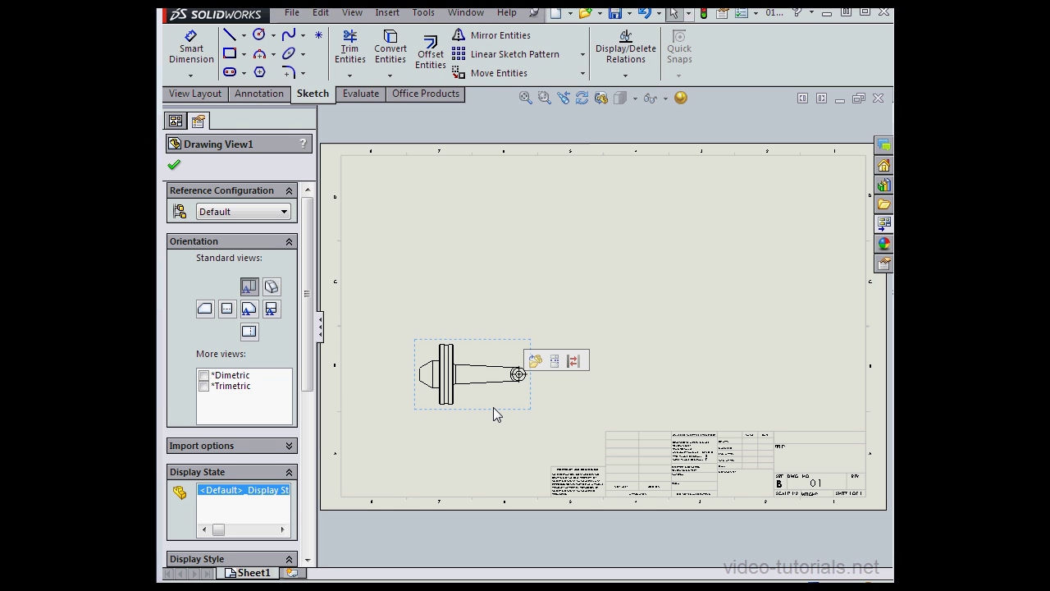
pyautogui.press('Delete')
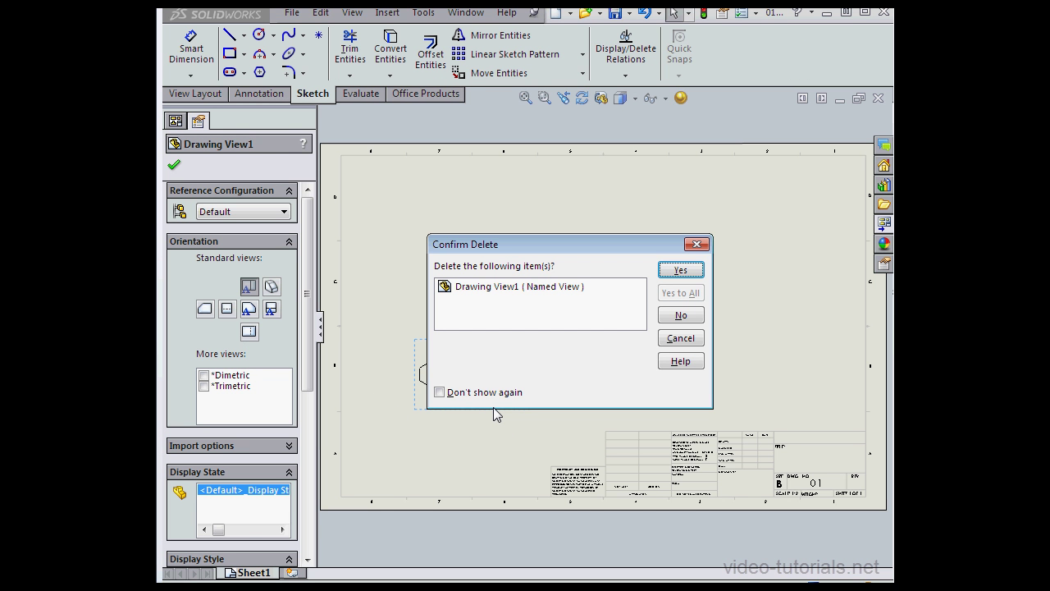
pyautogui.click(678, 270)
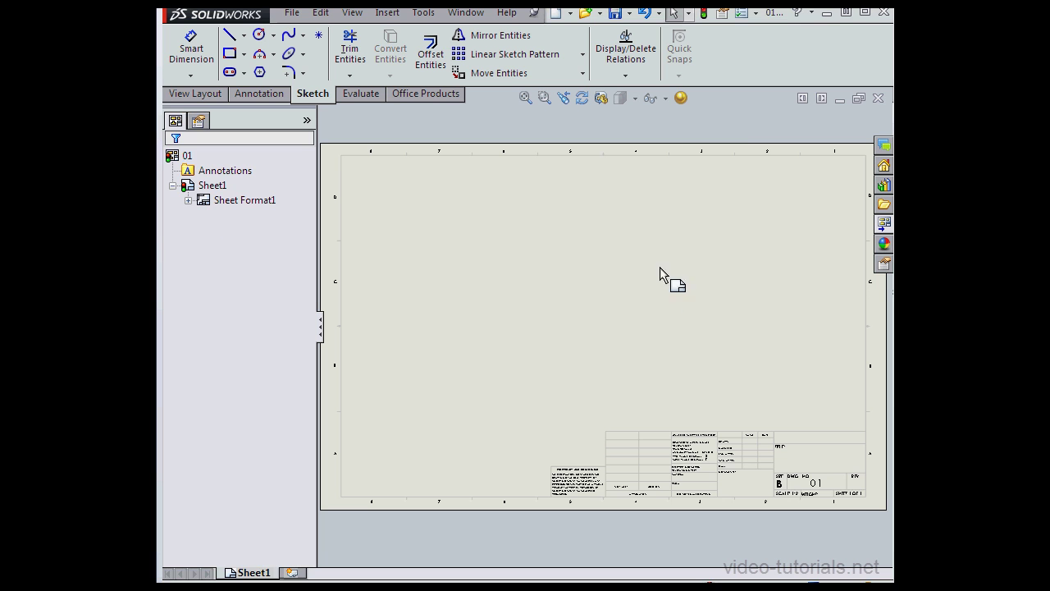
# Place the (A) Front view in the sheet's lower-left area, with projected top, right and isometric views.
pyautogui.click(884, 225)
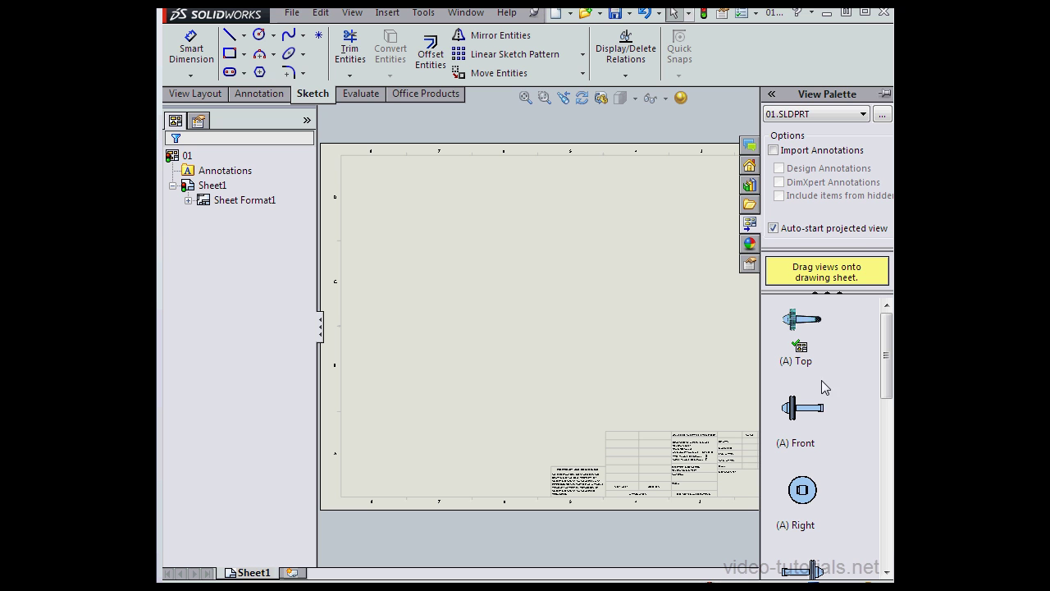
pyautogui.moveTo(813, 405); pyautogui.dragTo(469, 356)
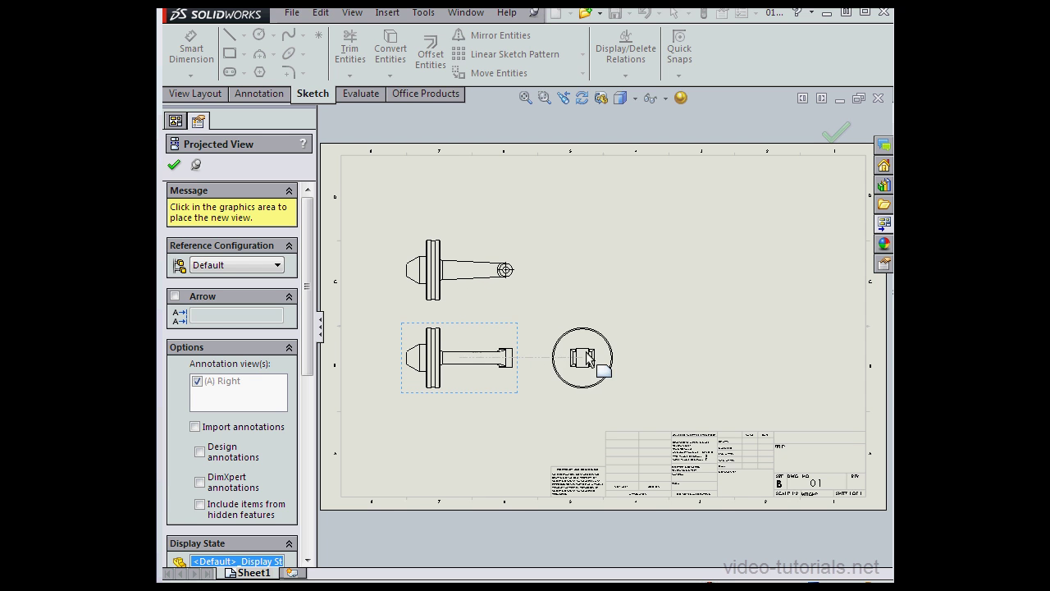
pyautogui.click(599, 365)
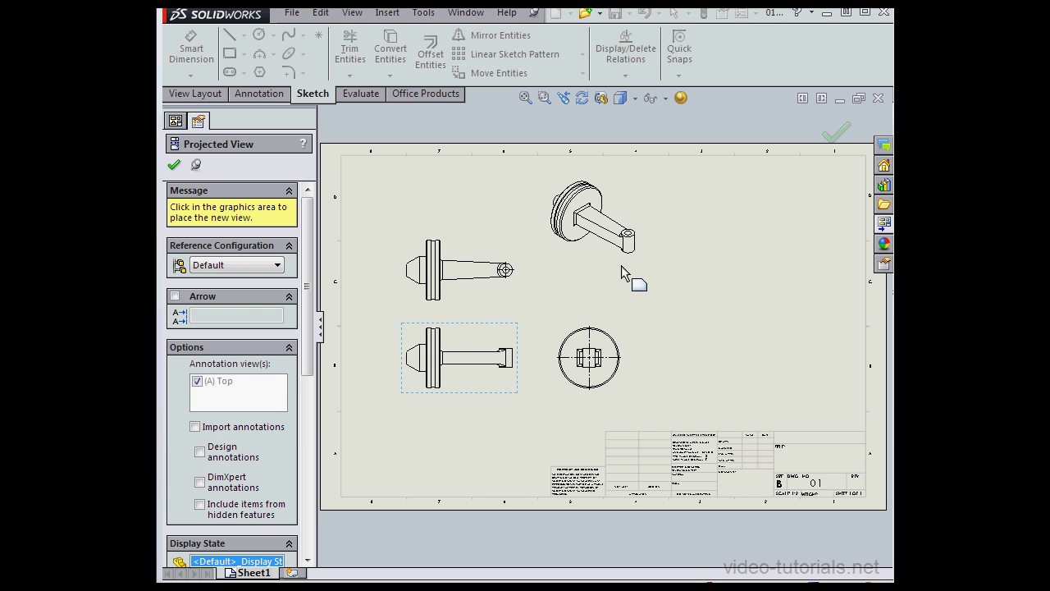
pyautogui.click(621, 265)
pyautogui.click(174, 164)
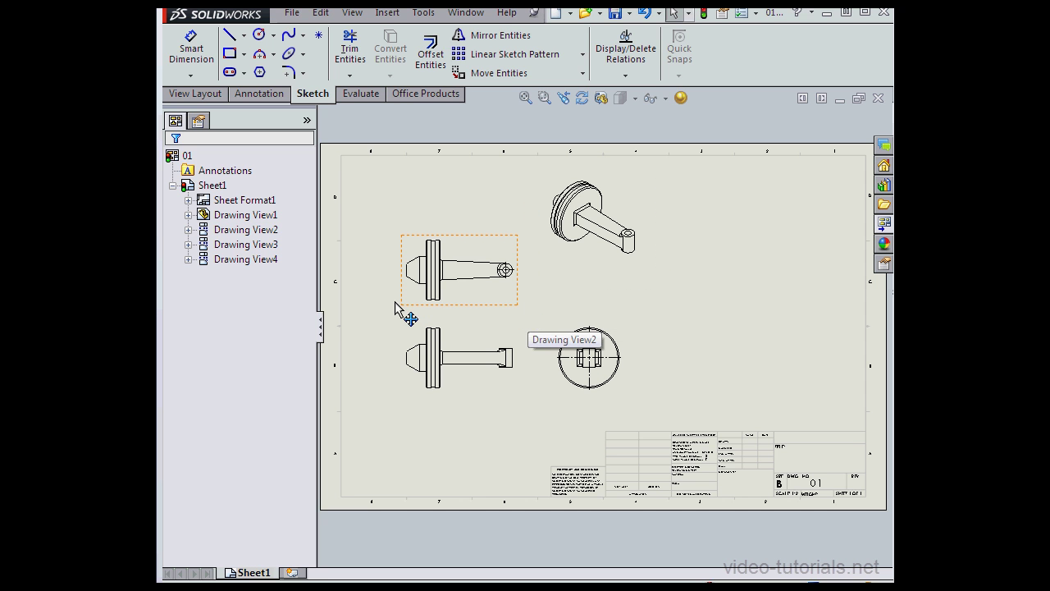
# Review which view on the sheet each drawing view entry represents and inspect the part listed under Drawing View2.
pyautogui.click(256, 215)
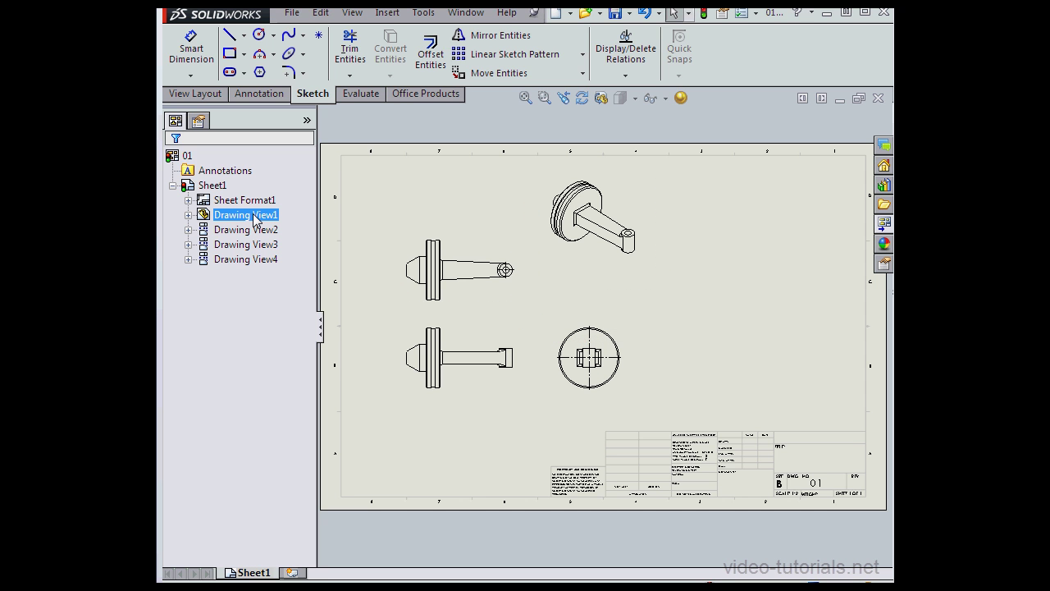
pyautogui.keyDown('ctrl'); pyautogui.click(249, 232); pyautogui.keyUp('ctrl')
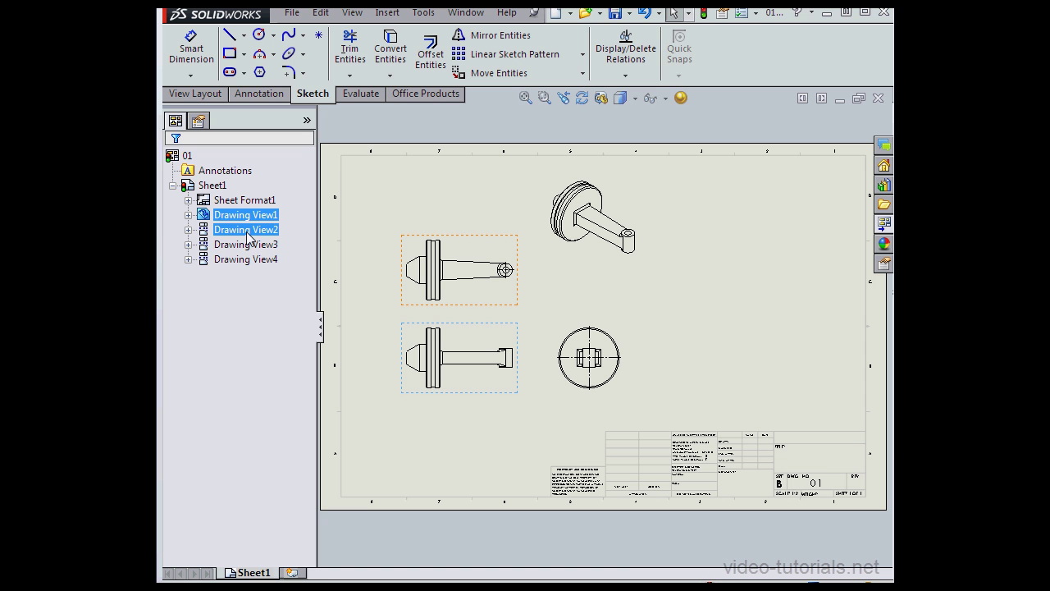
pyautogui.click(251, 244)
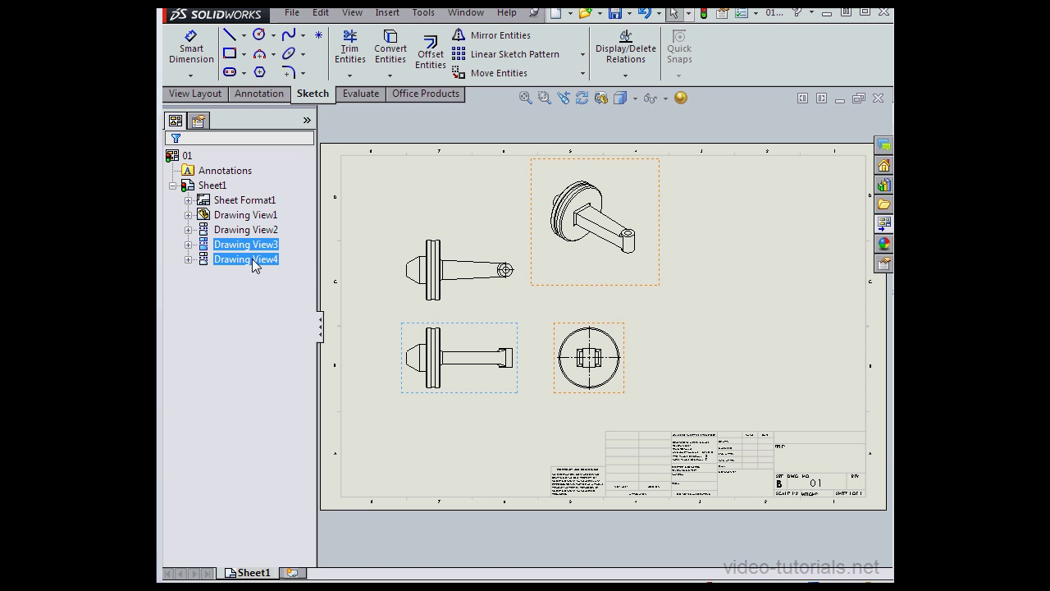
pyautogui.click(252, 258)
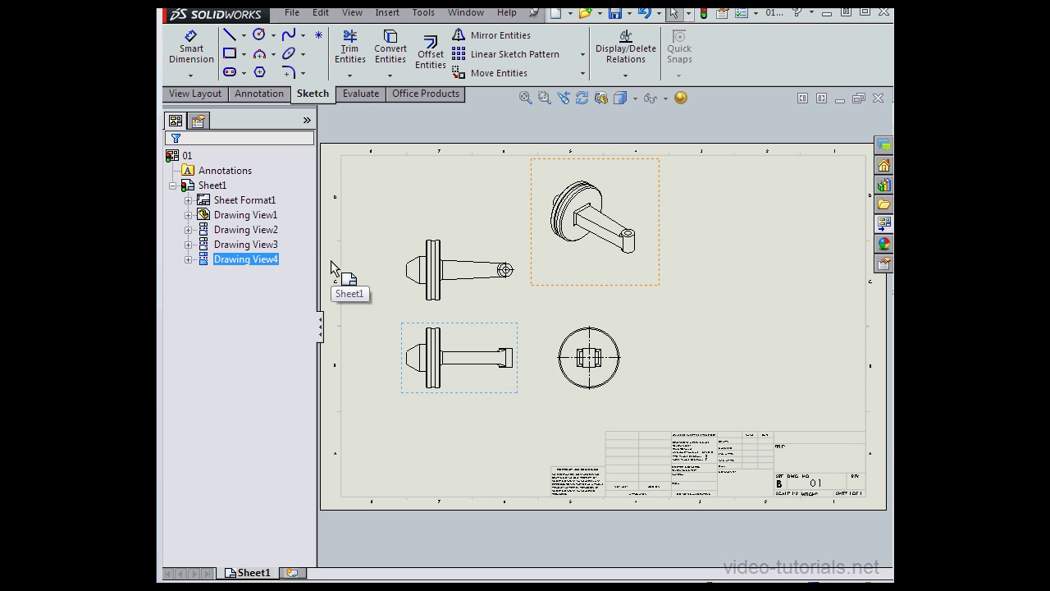
pyautogui.click(188, 230)
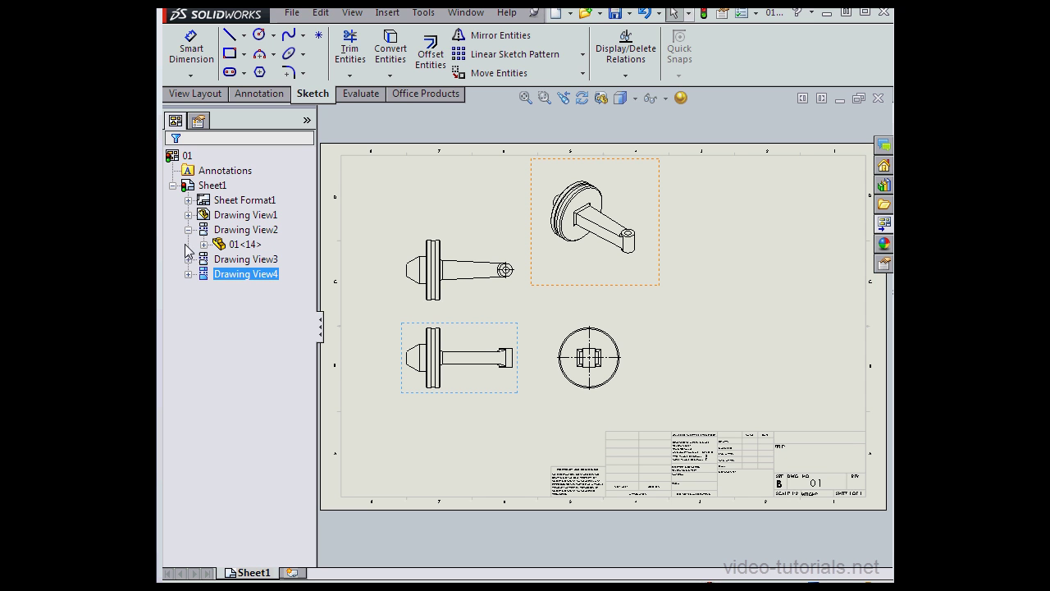
pyautogui.keyDown('ctrl'); pyautogui.click(223, 251); pyautogui.keyUp('ctrl')
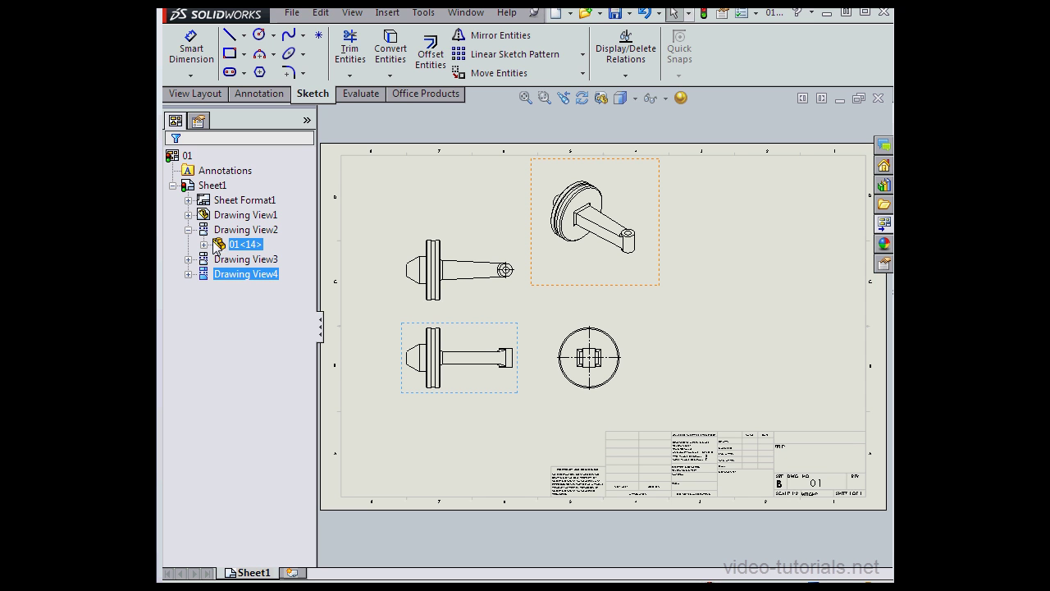
pyautogui.keyDown('ctrl'); pyautogui.click(220, 248); pyautogui.keyUp('ctrl')
pyautogui.click(188, 229)
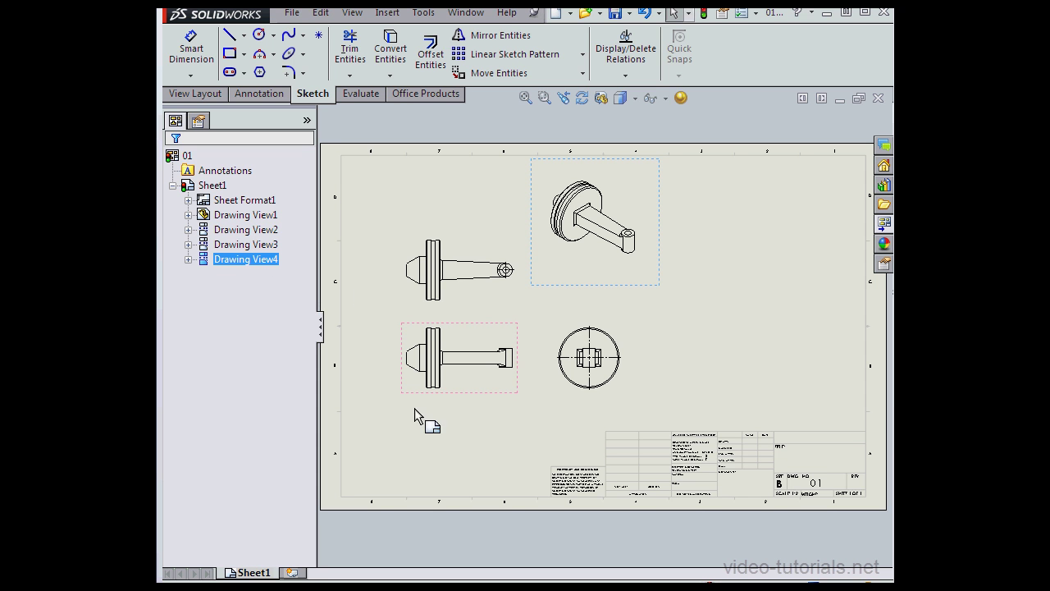
pyautogui.click(477, 447)
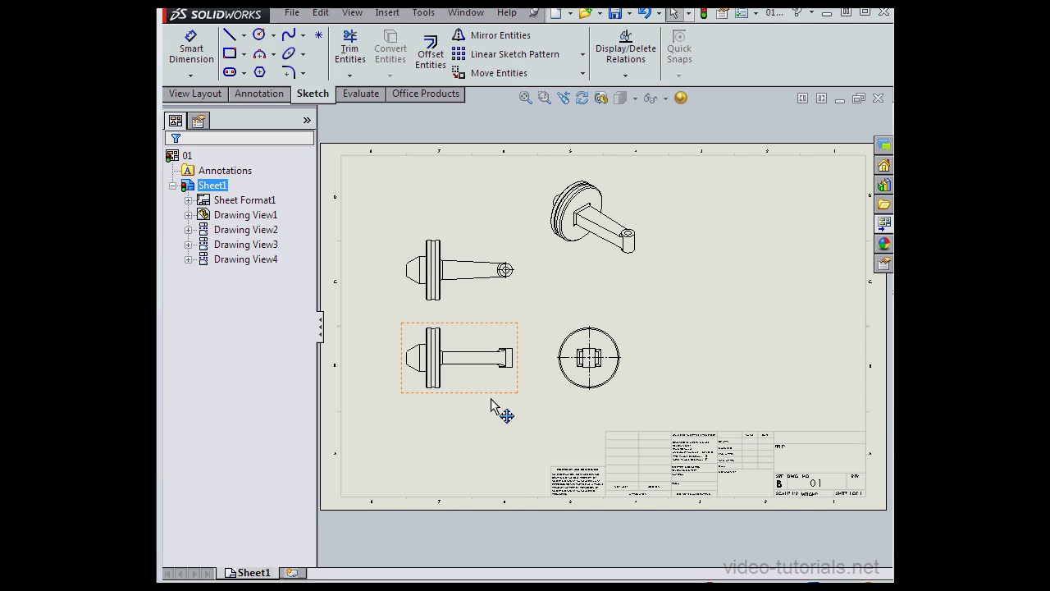
# Spread out the orthographic views by moving the front view lower and the projected top and right views farther from it.
pyautogui.moveTo(495, 400)
pyautogui.mouseDown()
pyautogui.moveTo(490, 452)
pyautogui.moveTo(494, 403)
pyautogui.moveTo(572, 401)
pyautogui.moveTo(488, 397)
pyautogui.moveTo(472, 410)
pyautogui.mouseUp()
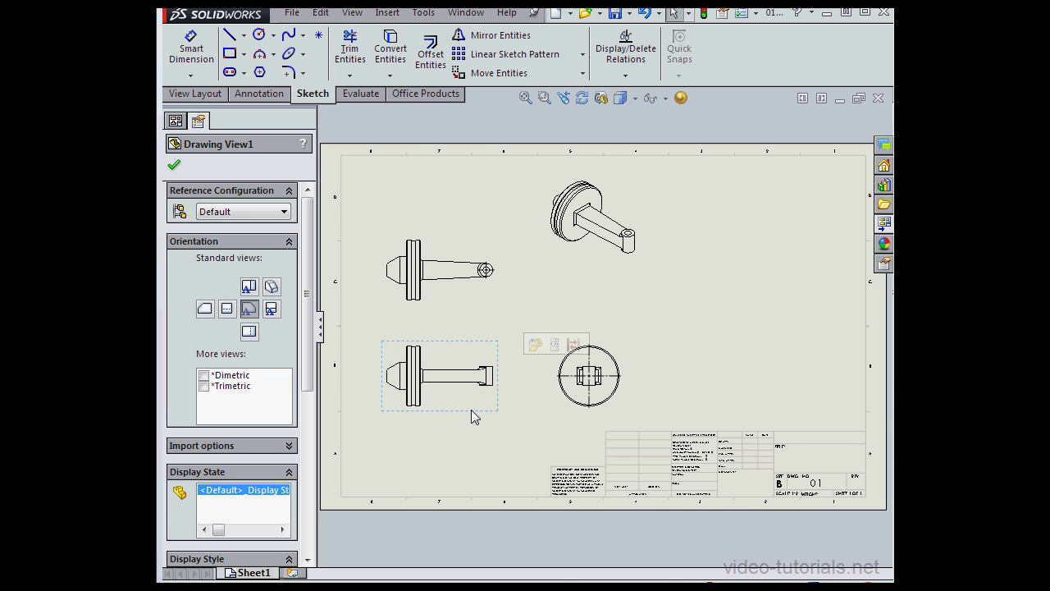
pyautogui.moveTo(471, 410); pyautogui.dragTo(500, 410)
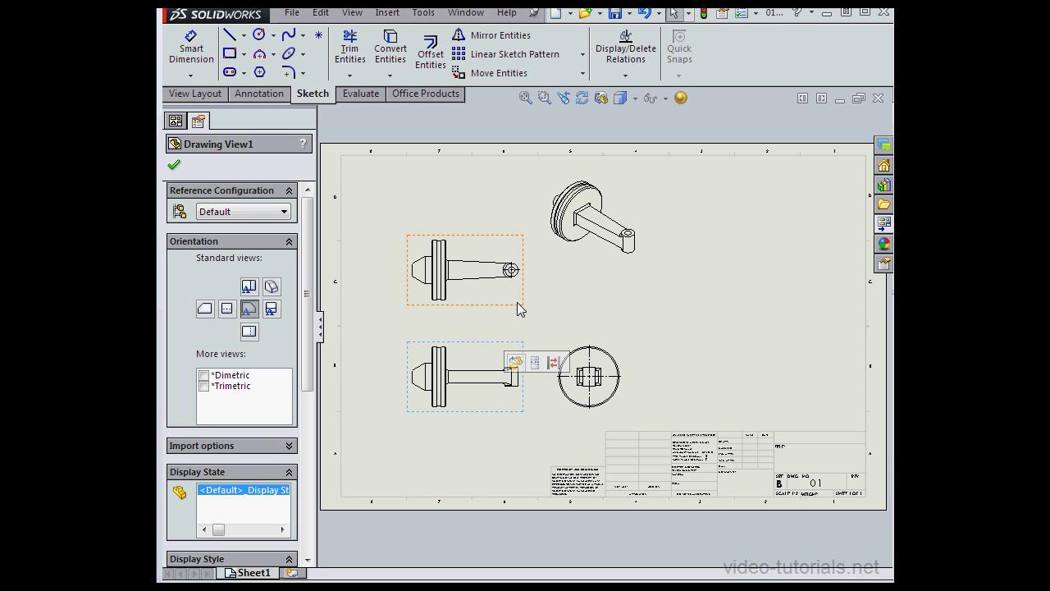
pyautogui.moveTo(495, 307)
pyautogui.mouseDown()
pyautogui.moveTo(494, 250)
pyautogui.moveTo(484, 306)
pyautogui.moveTo(487, 278)
pyautogui.mouseUp()
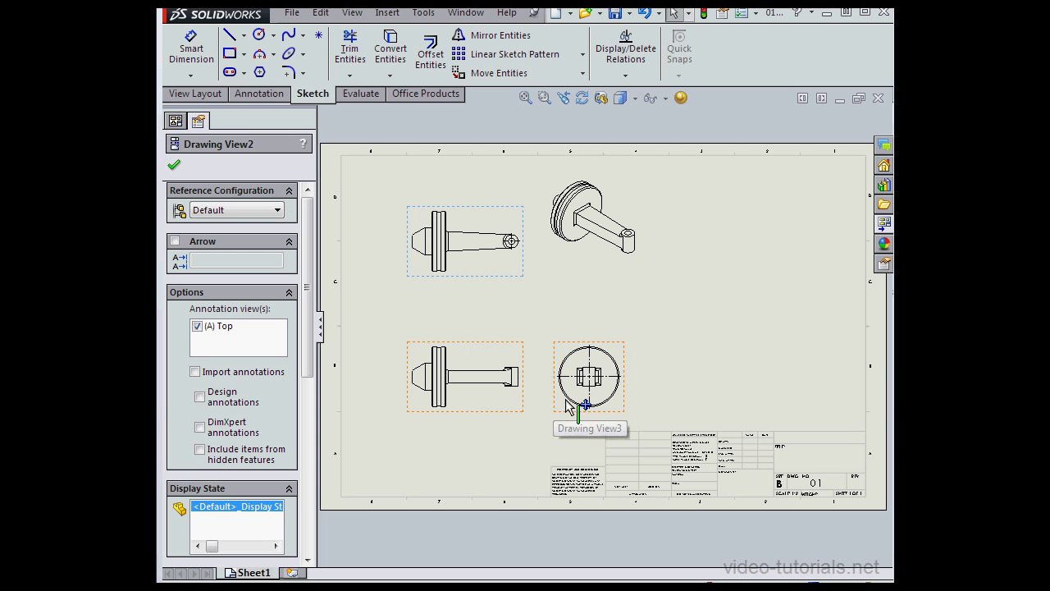
pyautogui.moveTo(556, 409); pyautogui.dragTo(584, 415)
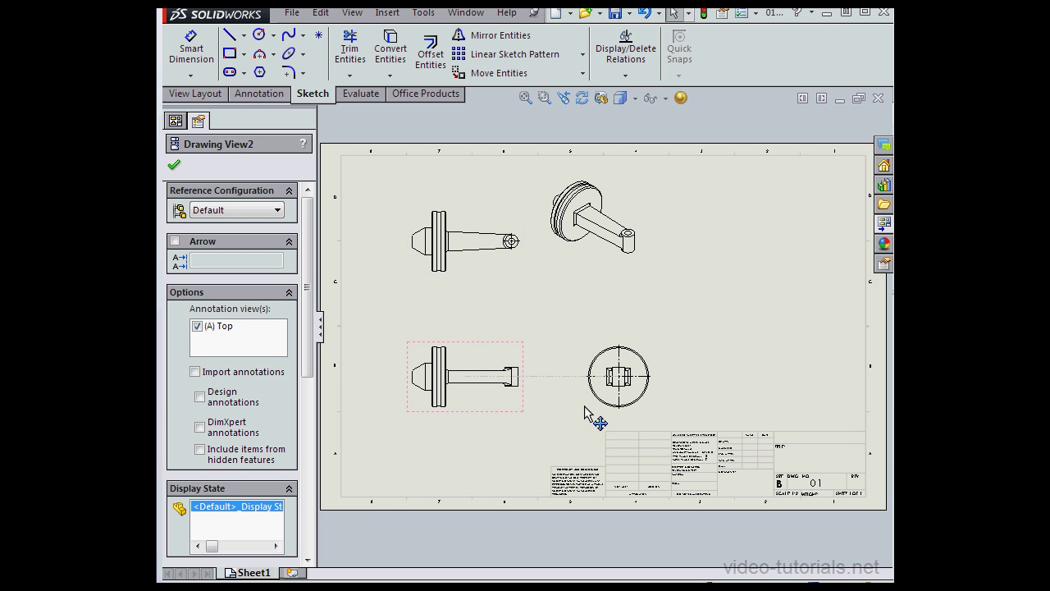
# Move the isometric view farther from the top view, above the right view, and set its display style to Shaded With Edges.
pyautogui.moveTo(587, 283)
pyautogui.mouseDown()
pyautogui.moveTo(638, 296)
pyautogui.moveTo(642, 321)
pyautogui.moveTo(621, 304)
pyautogui.mouseUp()
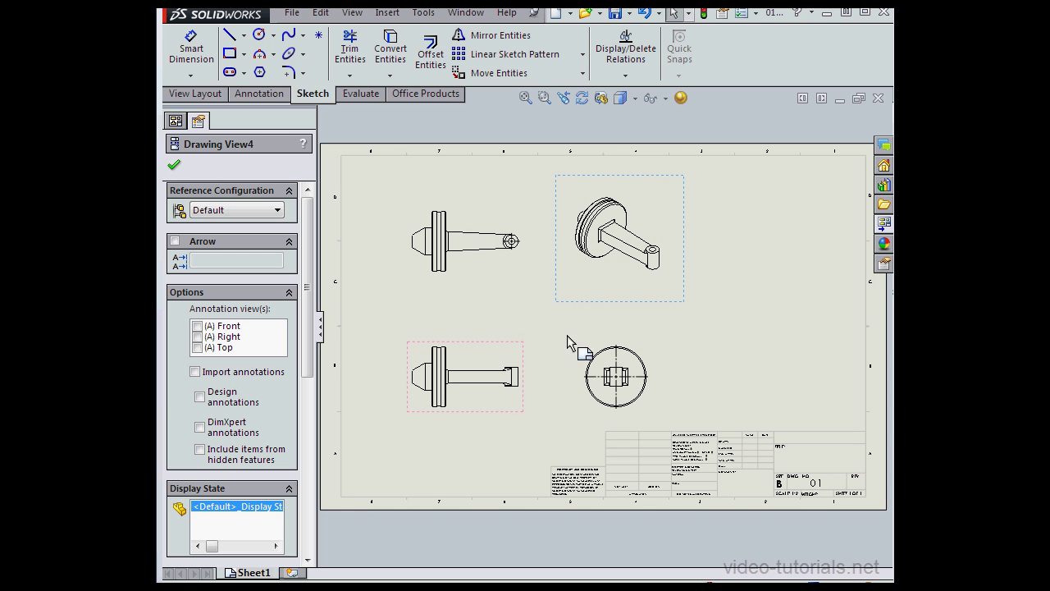
pyautogui.click(782, 307)
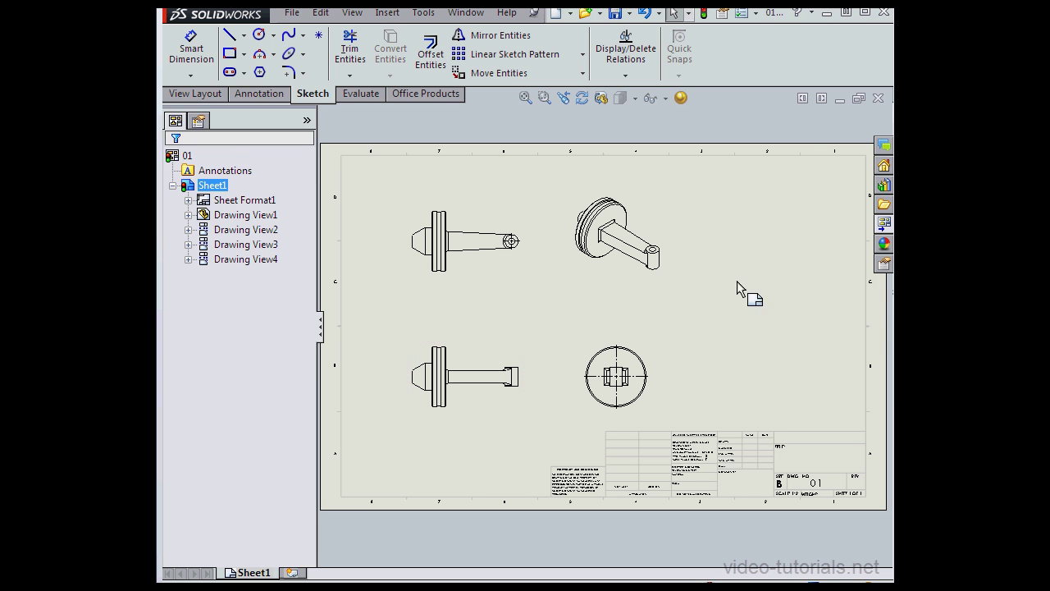
pyautogui.click(616, 284)
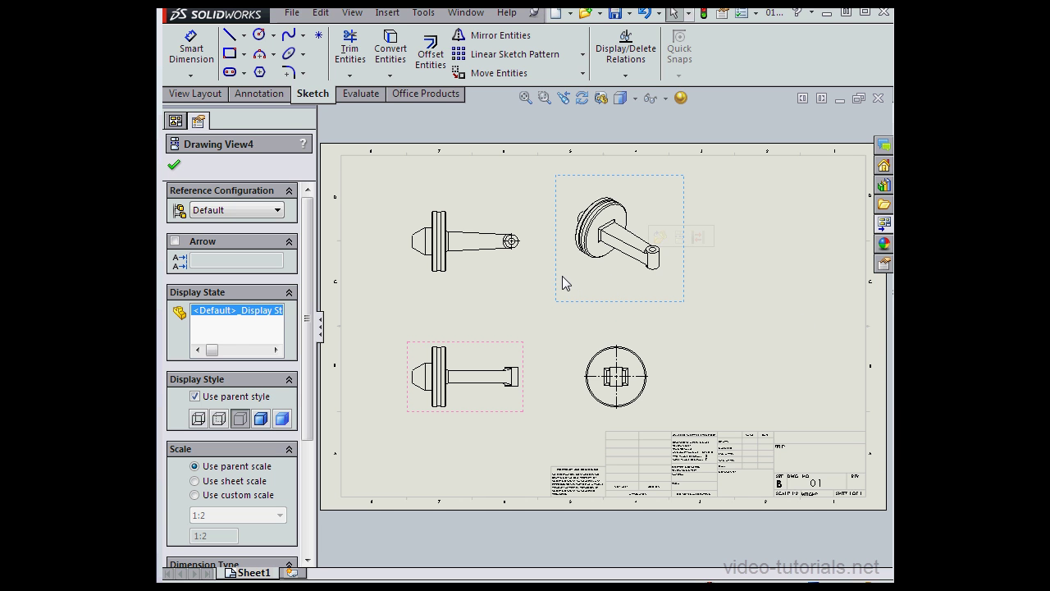
pyautogui.click(261, 419)
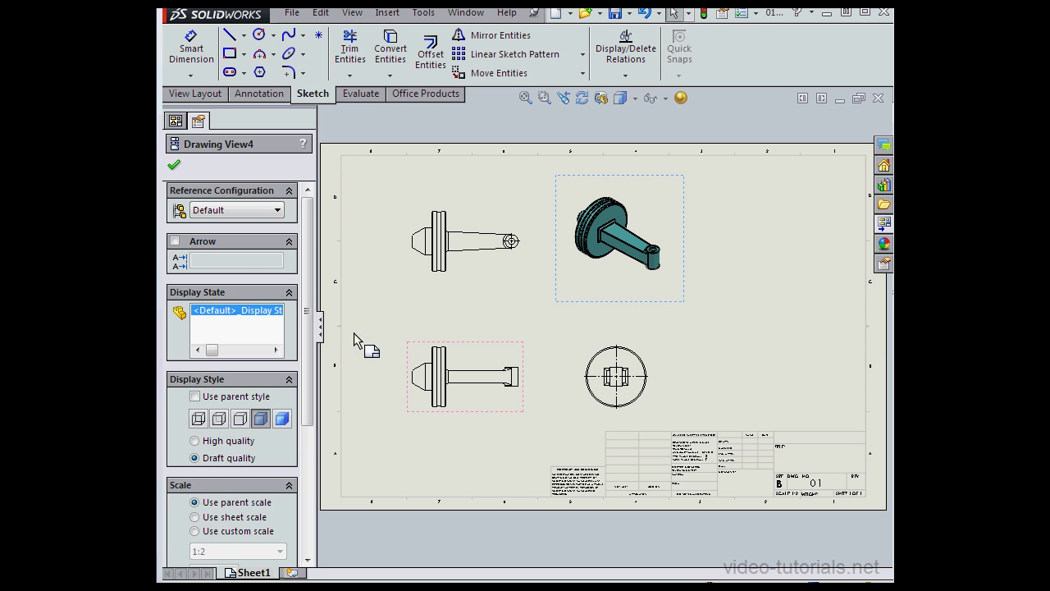
pyautogui.click(174, 168)
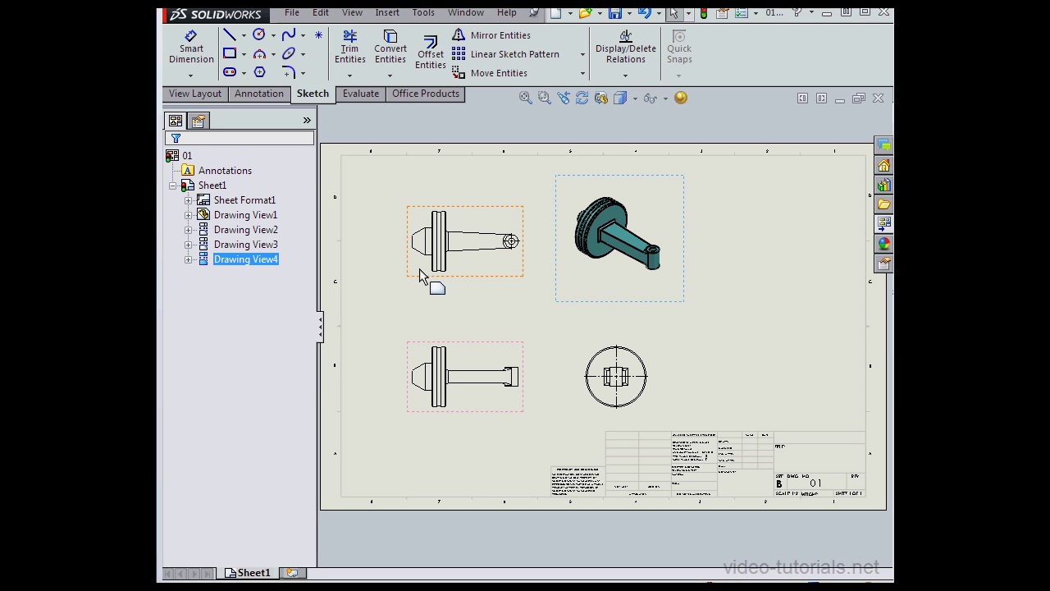
pyautogui.click(602, 100)
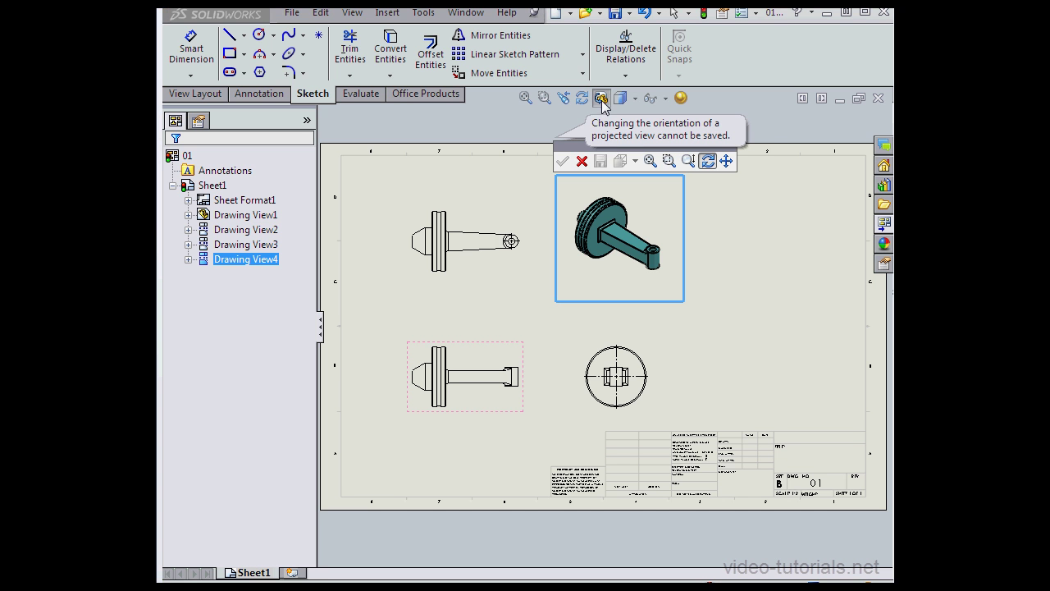
pyautogui.moveTo(624, 255)
pyautogui.mouseDown()
pyautogui.moveTo(671, 232)
pyautogui.moveTo(623, 190)
pyautogui.moveTo(655, 180)
pyautogui.moveTo(668, 246)
pyautogui.moveTo(647, 212)
pyautogui.moveTo(713, 186)
pyautogui.mouseUp()
pyautogui.click(688, 161)
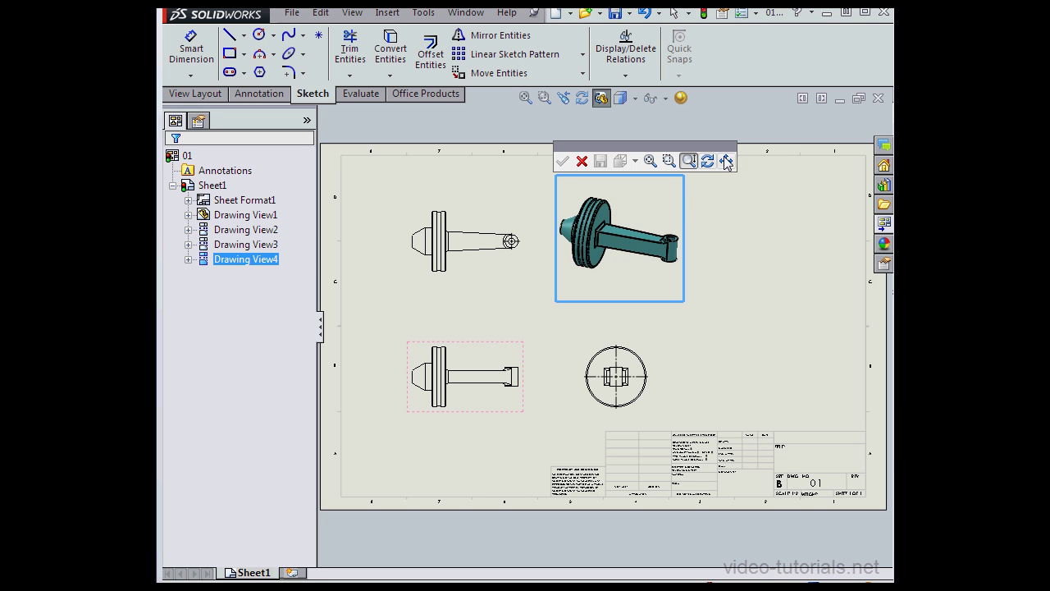
pyautogui.click(726, 161)
pyautogui.moveTo(625, 233)
pyautogui.mouseDown()
pyautogui.moveTo(668, 234)
pyautogui.moveTo(621, 232)
pyautogui.mouseUp()
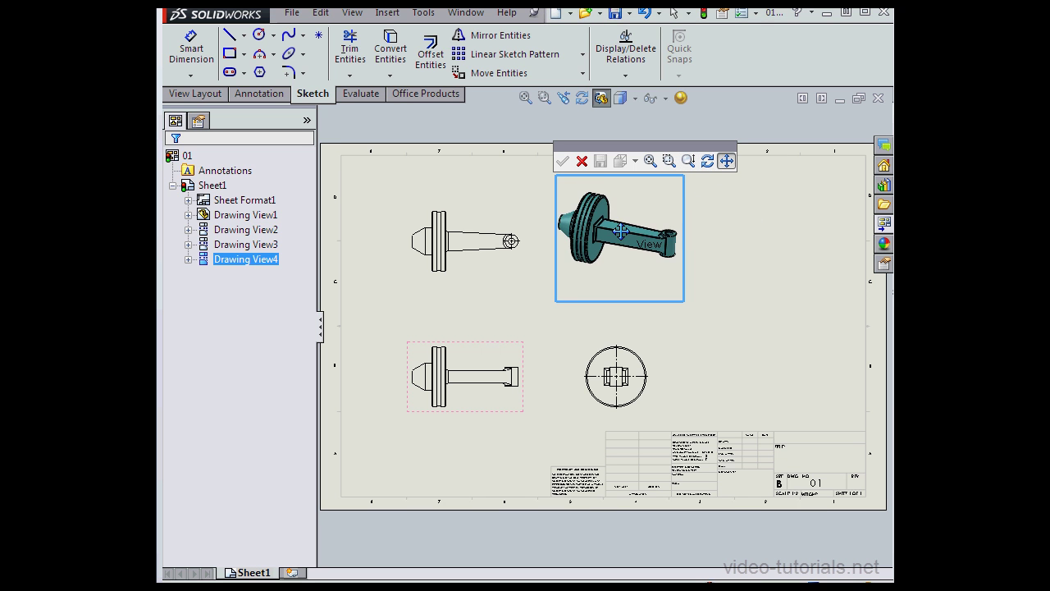
pyautogui.click(582, 161)
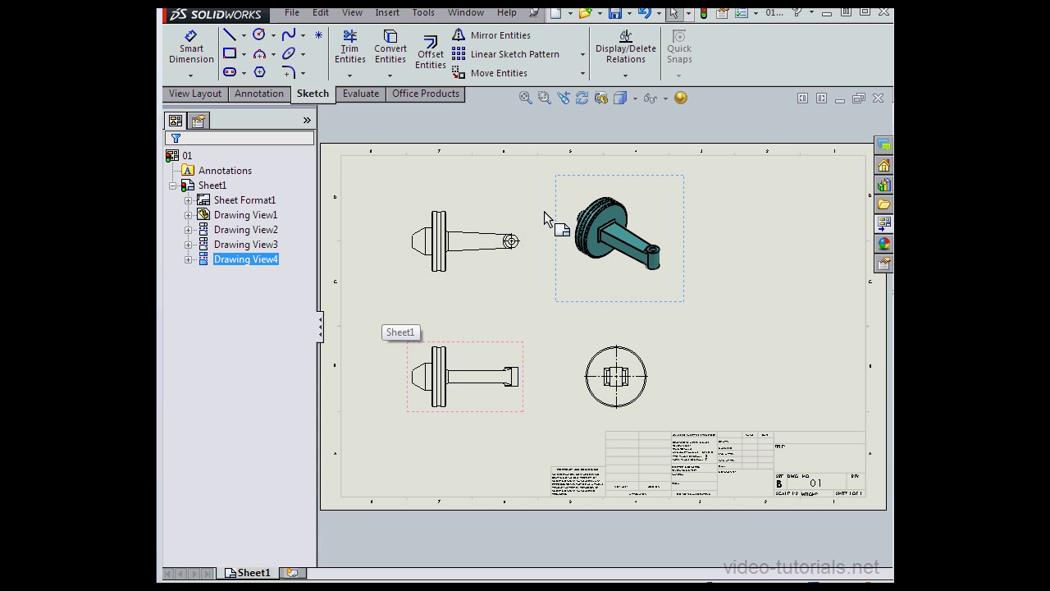
# Dimension the included angle of the conical tip in the top view, with its text outside the outline above the cone.
pyautogui.scroll(2, 456, 245)
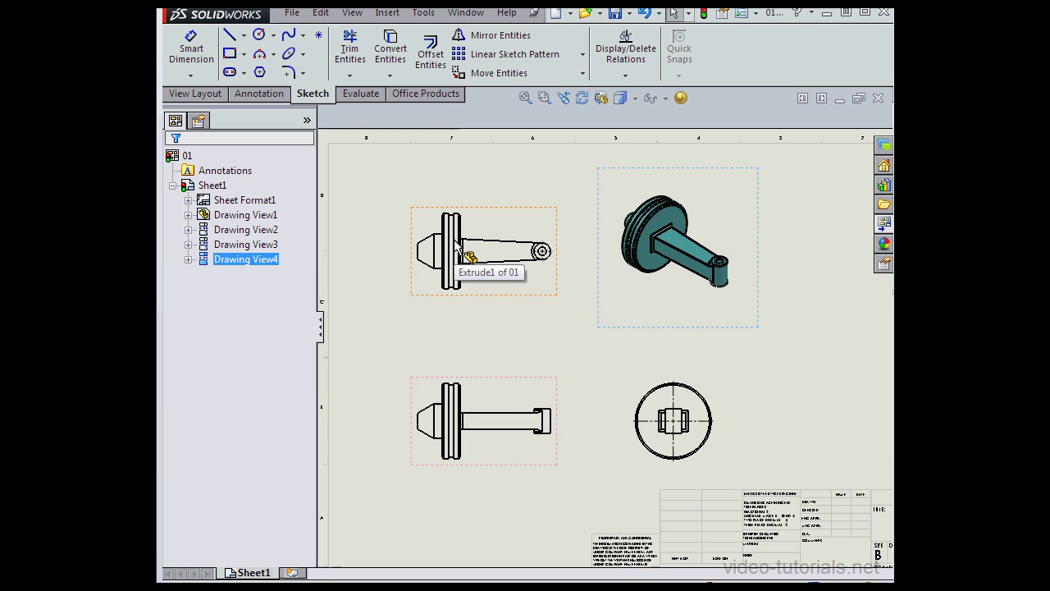
pyautogui.scroll(4, 456, 244)
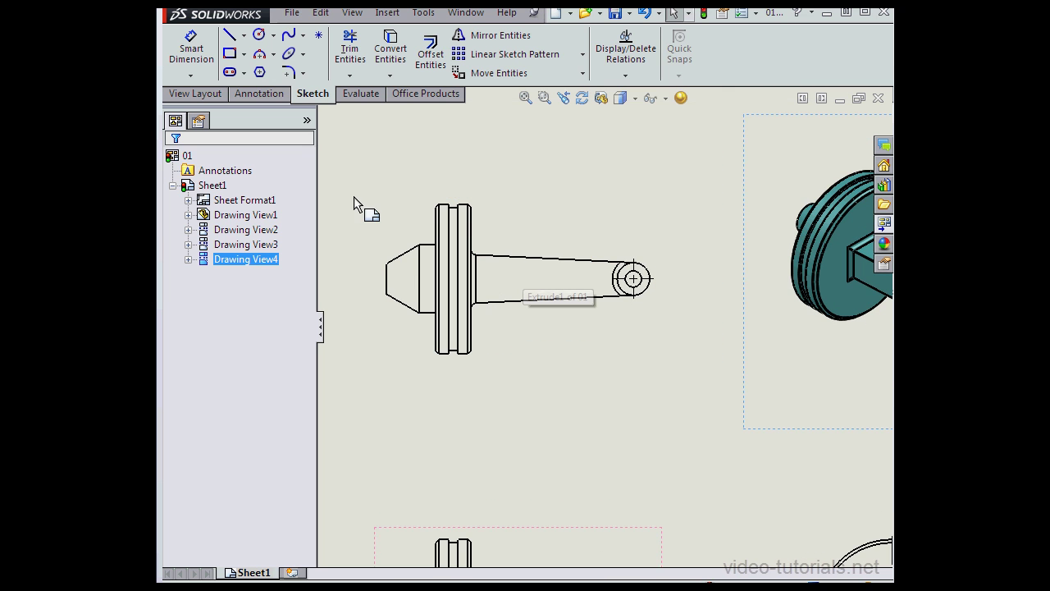
pyautogui.click(266, 96)
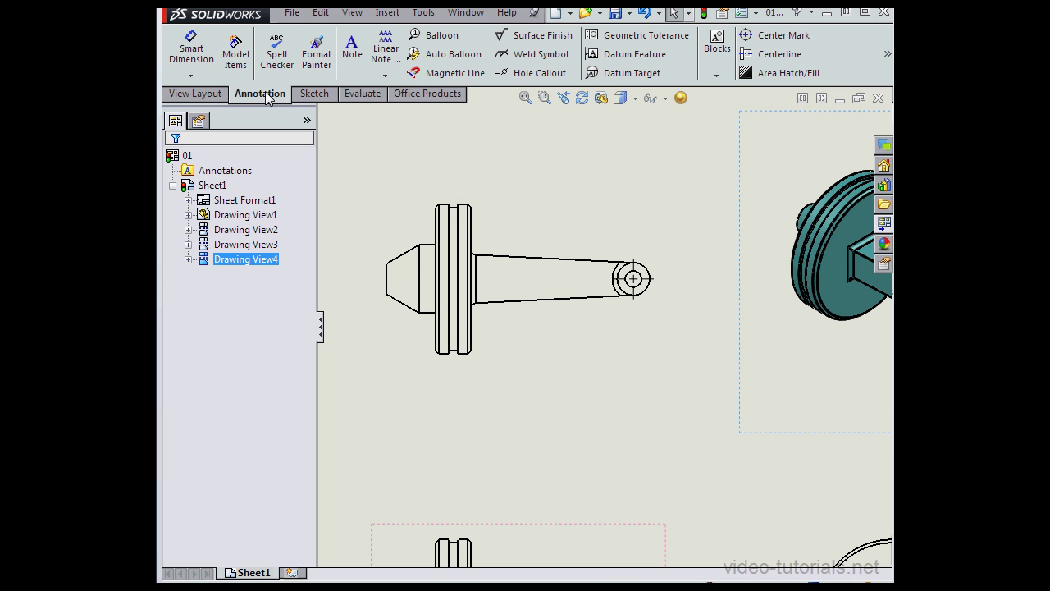
pyautogui.rightClick(369, 93)
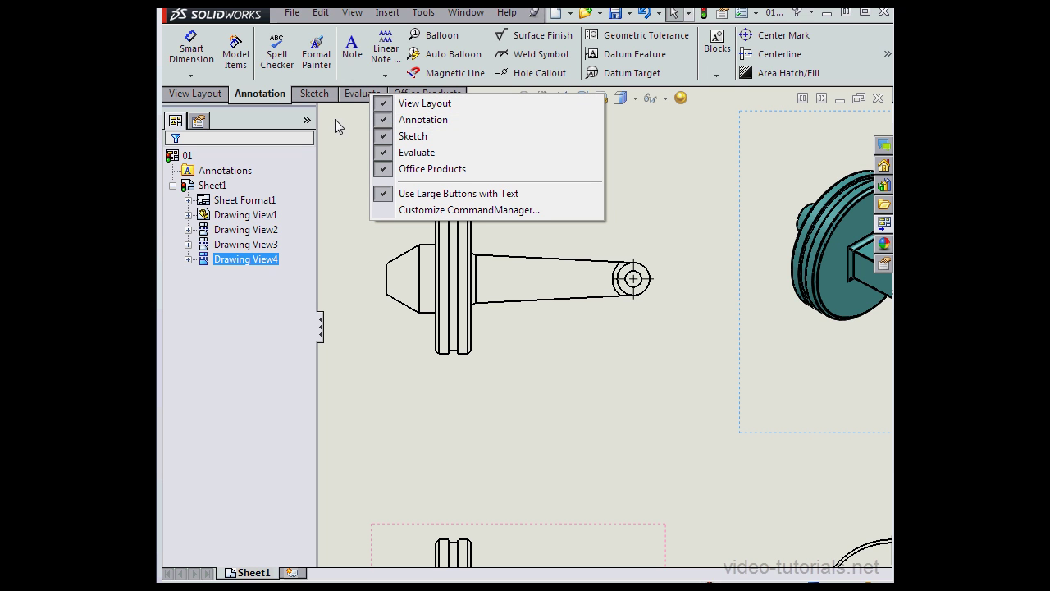
pyautogui.click(193, 52)
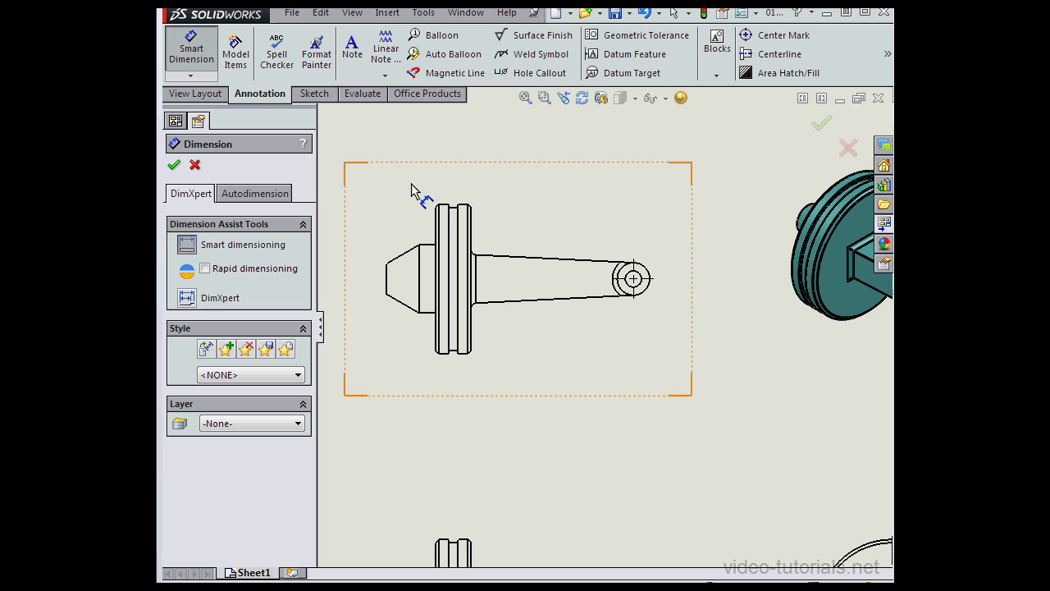
pyautogui.click(405, 260)
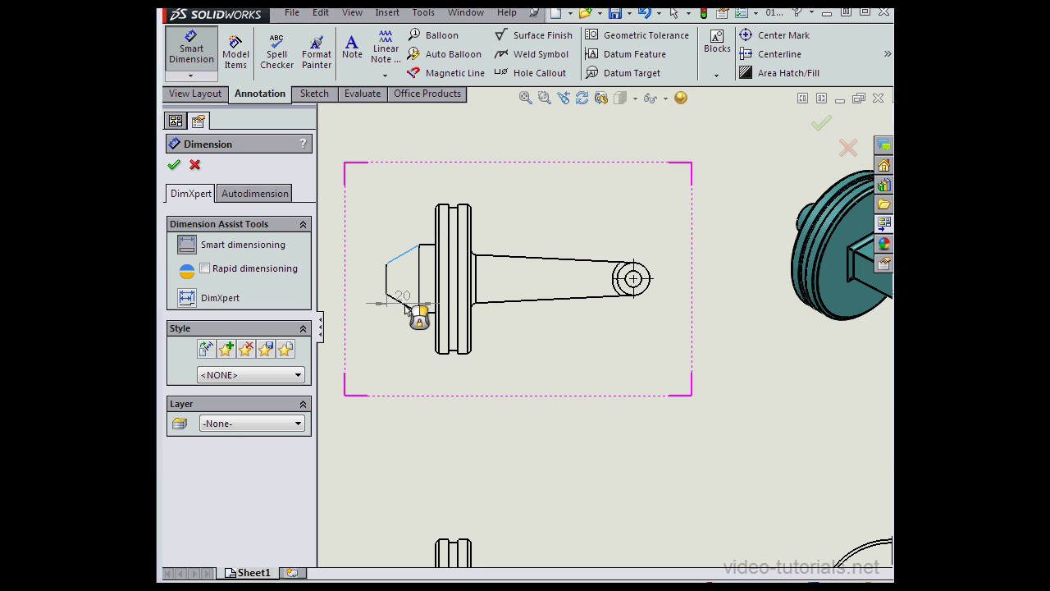
pyautogui.click(404, 308)
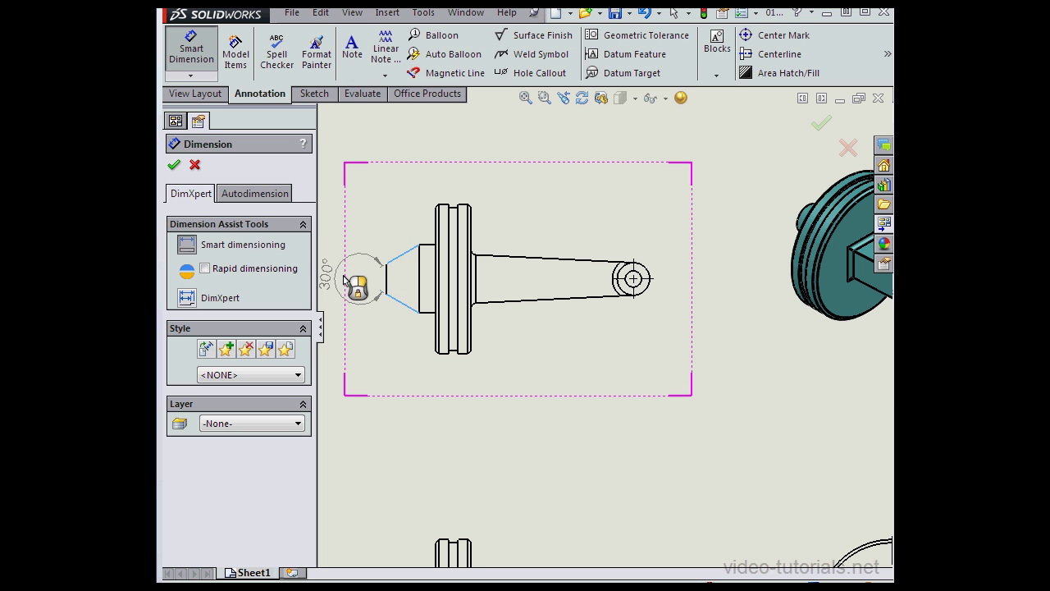
pyautogui.click(413, 284)
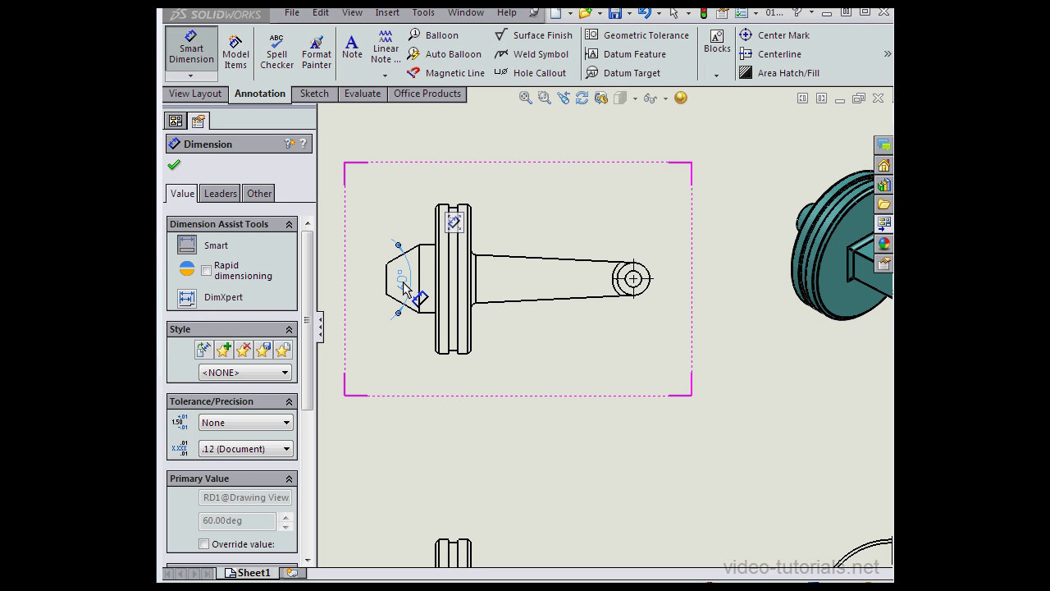
pyautogui.moveTo(403, 282); pyautogui.dragTo(364, 240)
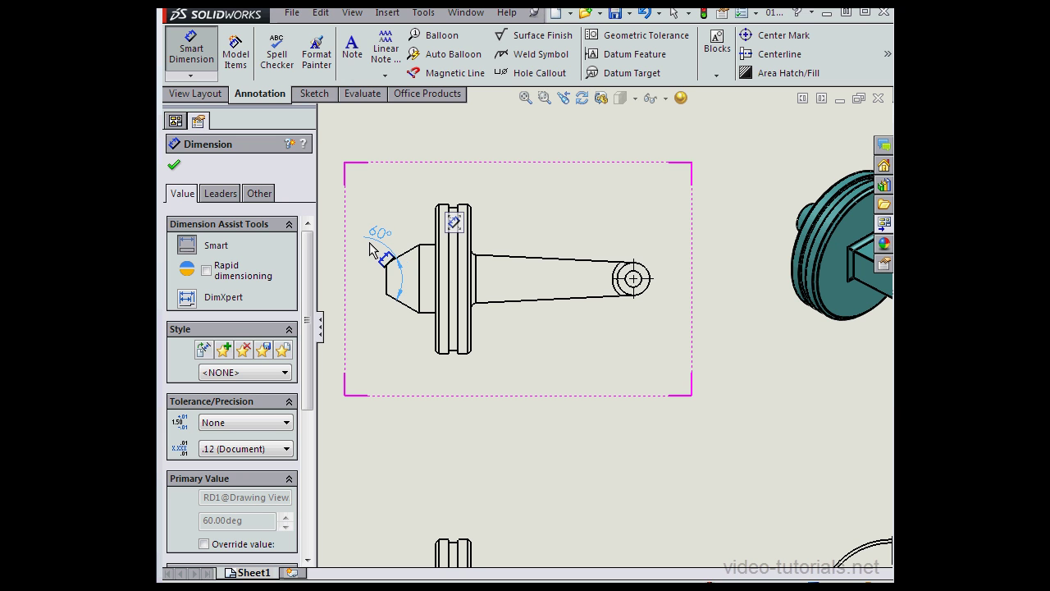
pyautogui.click(376, 256)
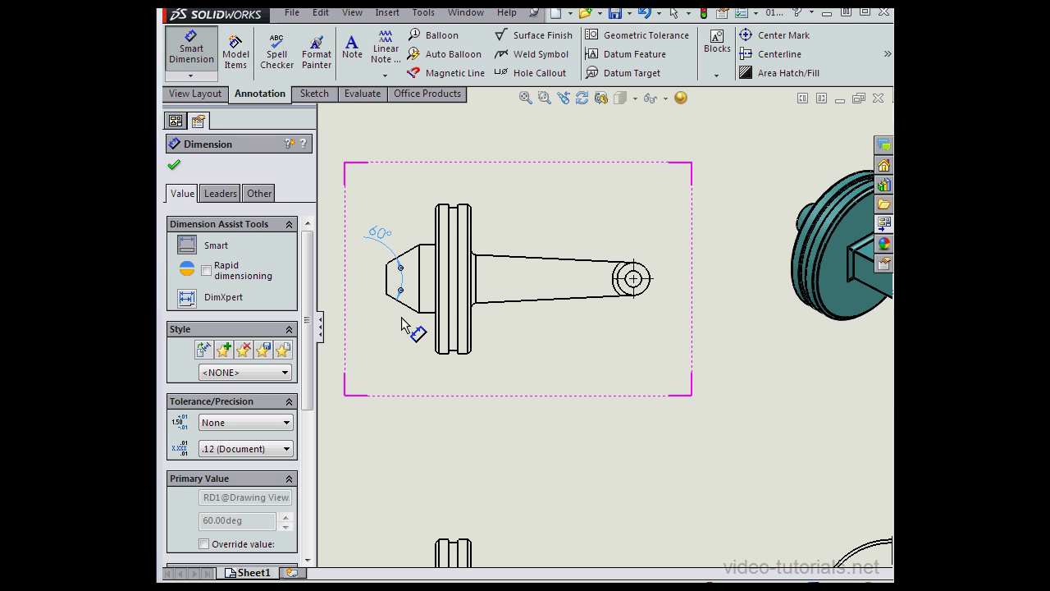
# Dimension the axial lengths of the conical tip and the short cylinder beside it, staggered below the top view with offset text.
pyautogui.click(402, 305)
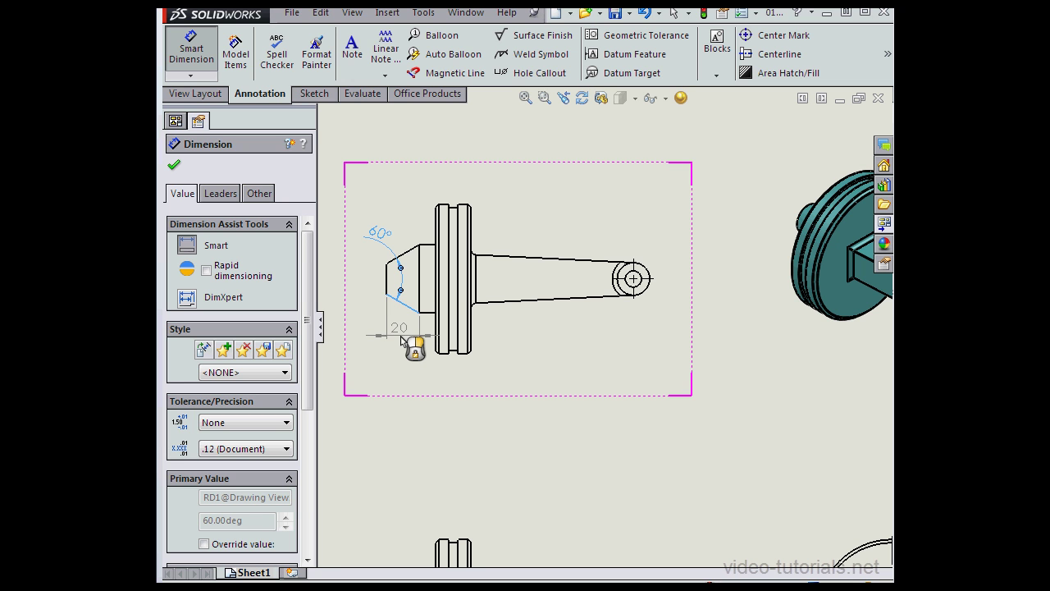
pyautogui.click(401, 338)
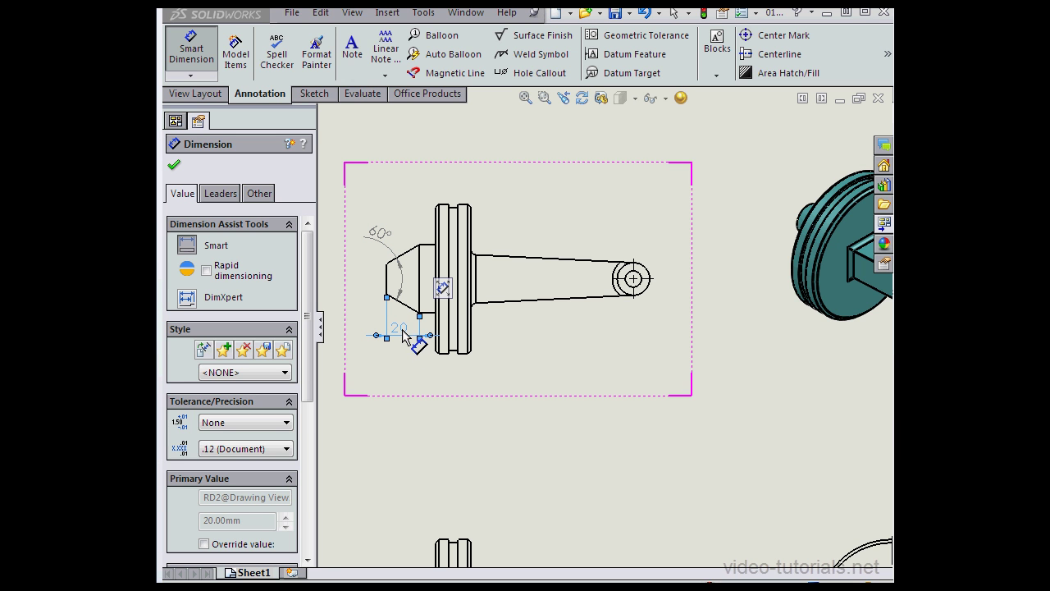
pyautogui.moveTo(403, 335); pyautogui.dragTo(374, 336)
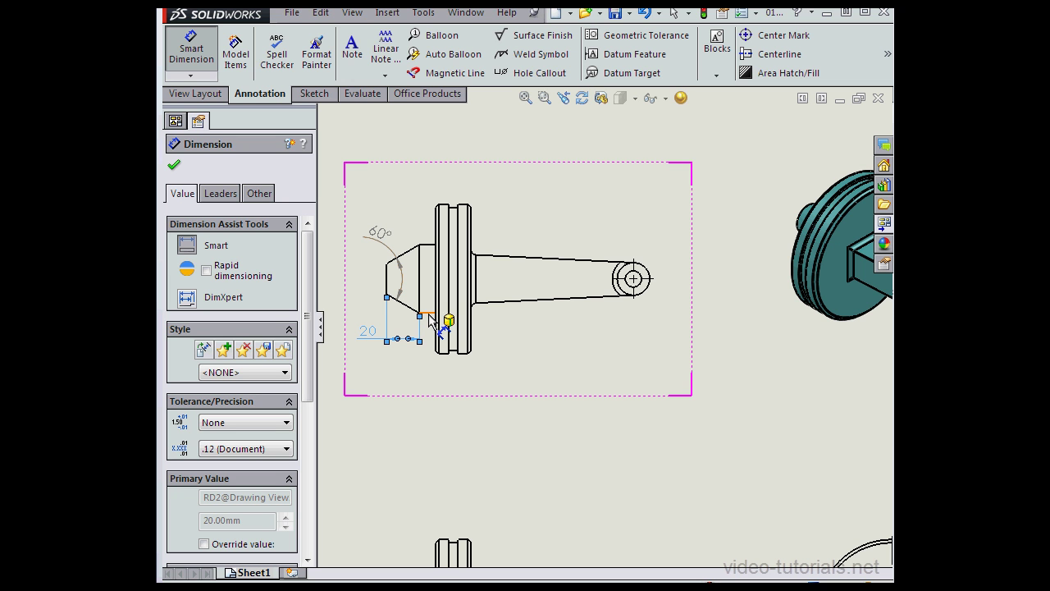
pyautogui.click(428, 314)
pyautogui.click(407, 375)
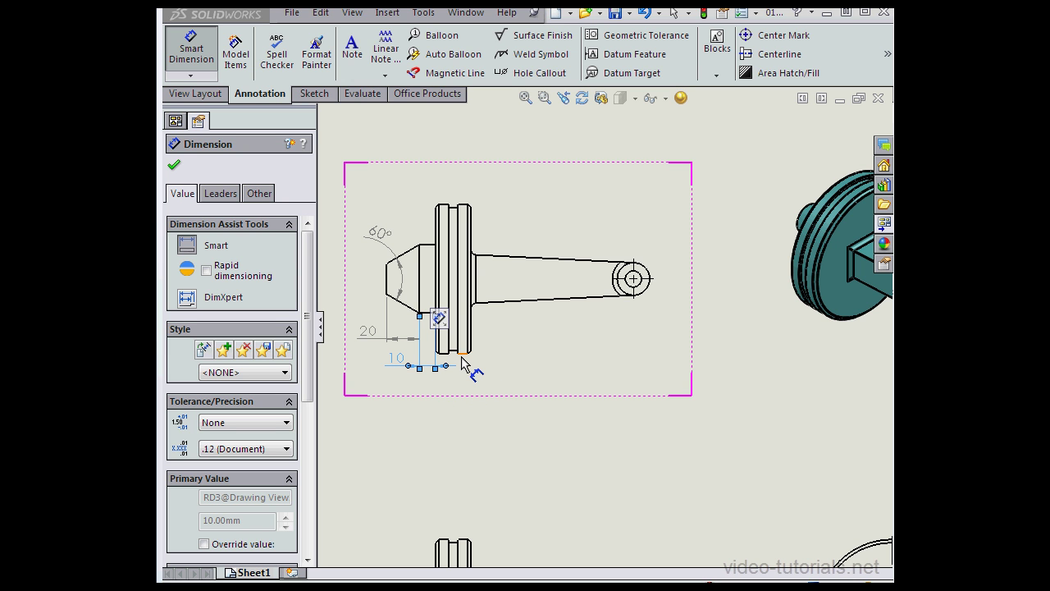
# Add diameter dimensions for the disc's outer rim and its central groove, placed above the top view.
pyautogui.click(462, 355)
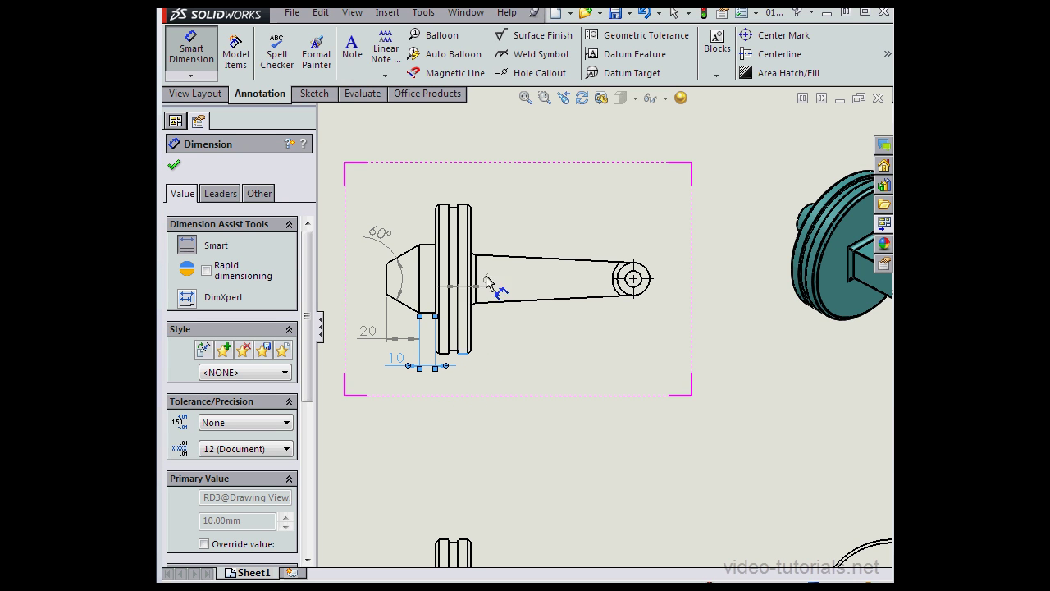
pyautogui.click(466, 207)
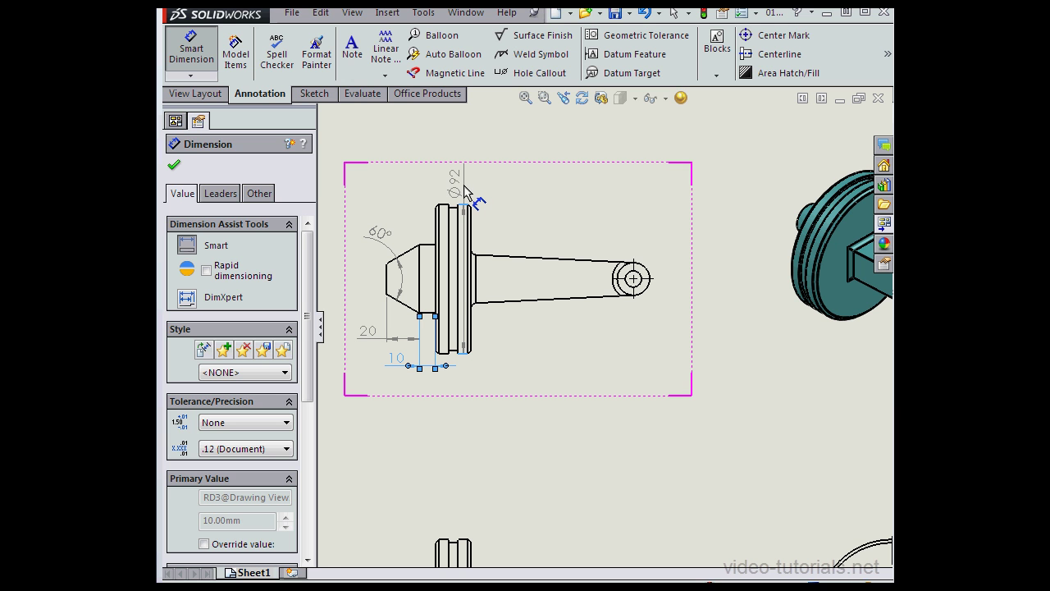
pyautogui.click(464, 187)
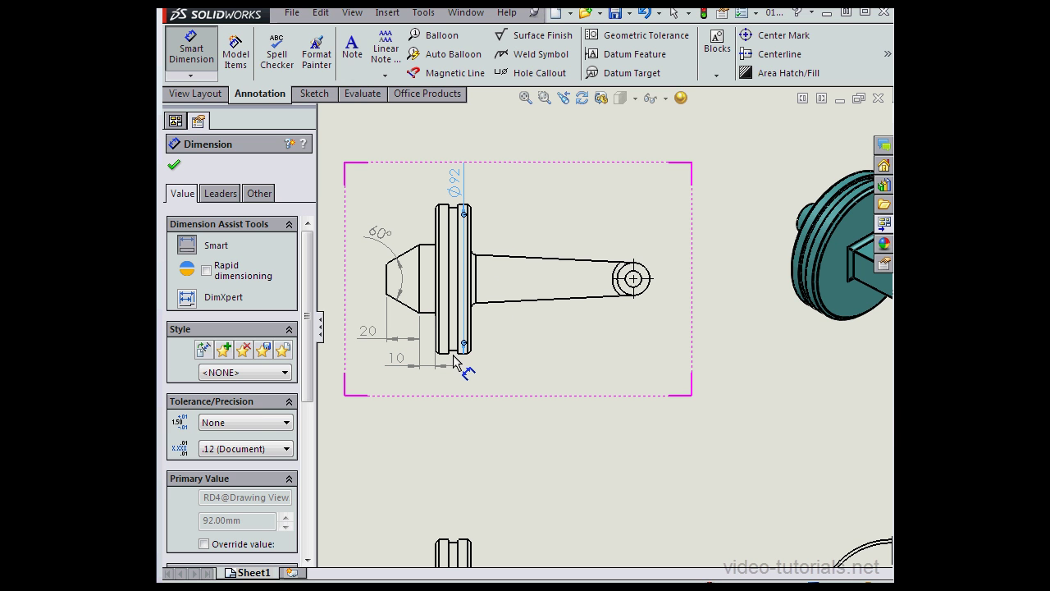
pyautogui.click(456, 209)
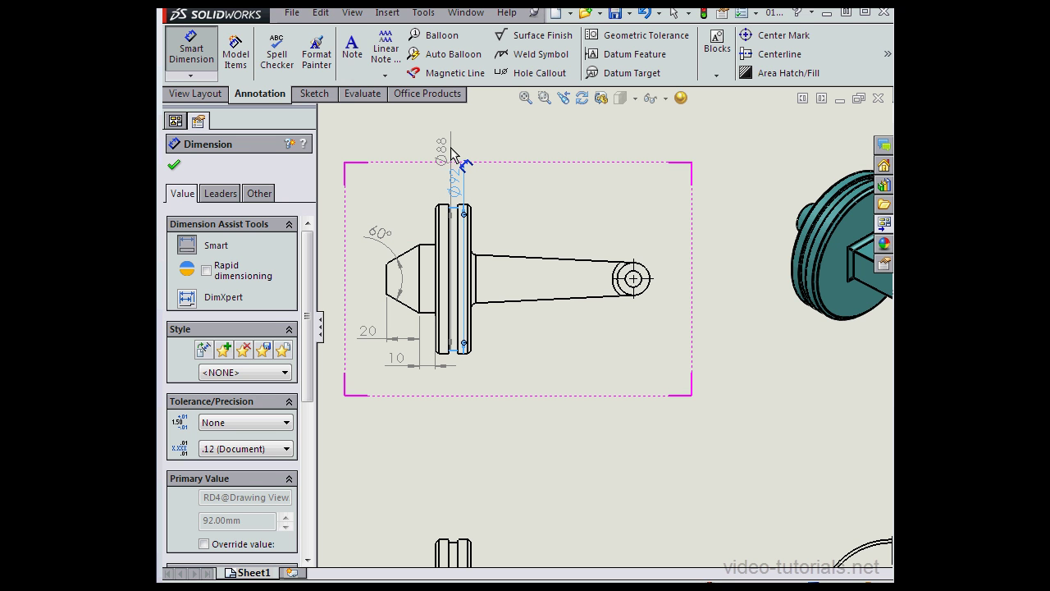
pyautogui.click(458, 161)
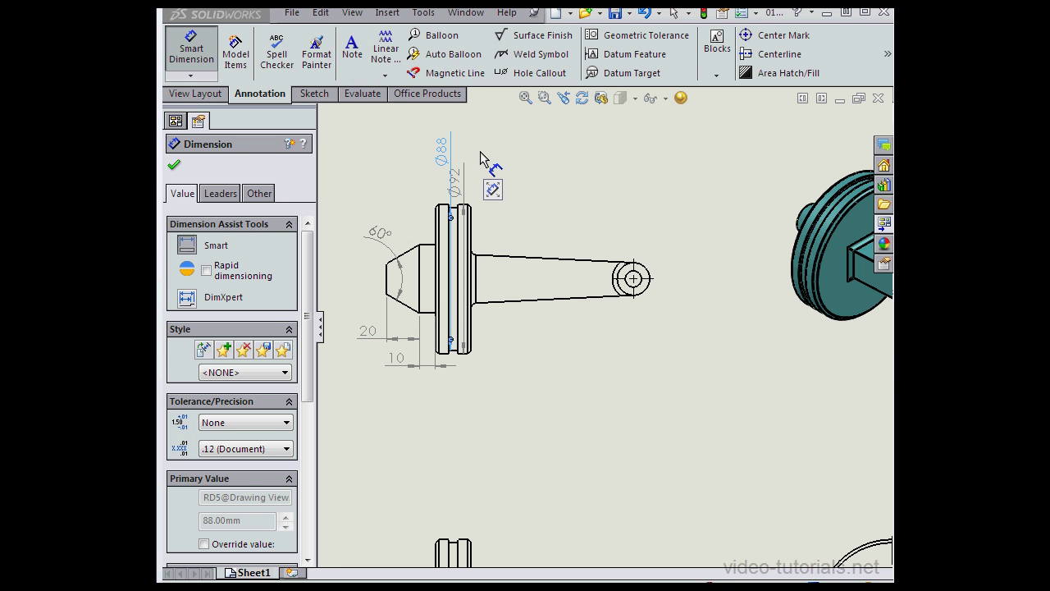
# Dimension the fillet radius where the arm meets the disc and append "typ." to the dimension text.
pyautogui.click(475, 311)
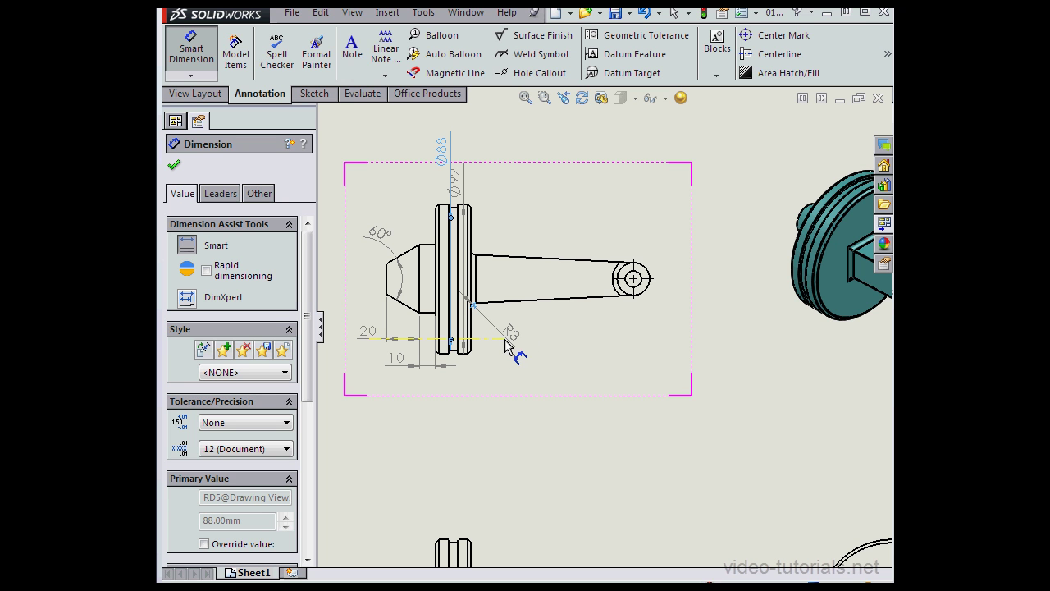
pyautogui.click(510, 343)
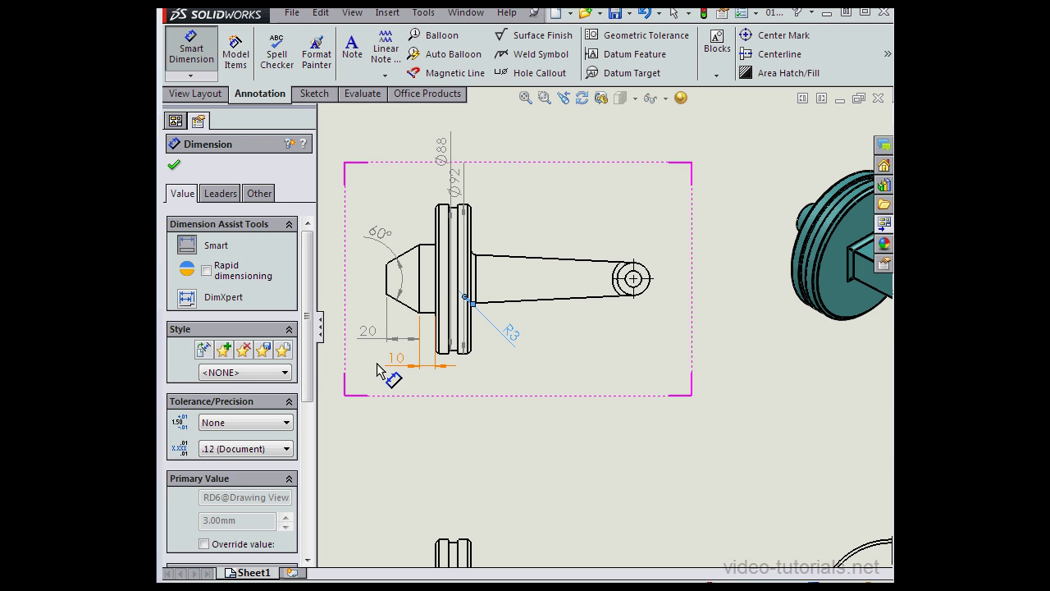
pyautogui.moveTo(310, 374); pyautogui.dragTo(316, 470)
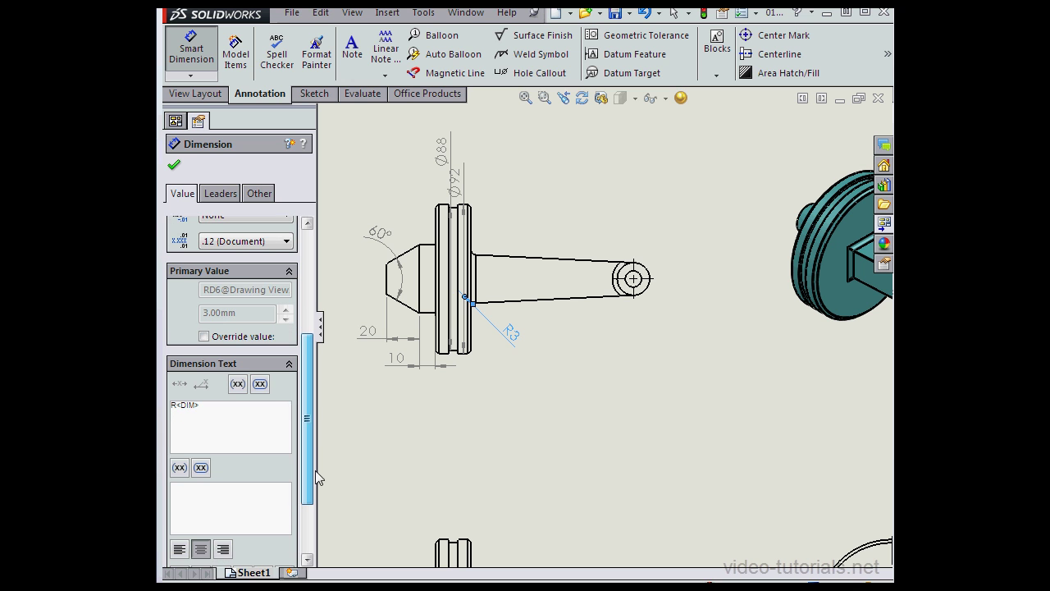
pyautogui.click(229, 419)
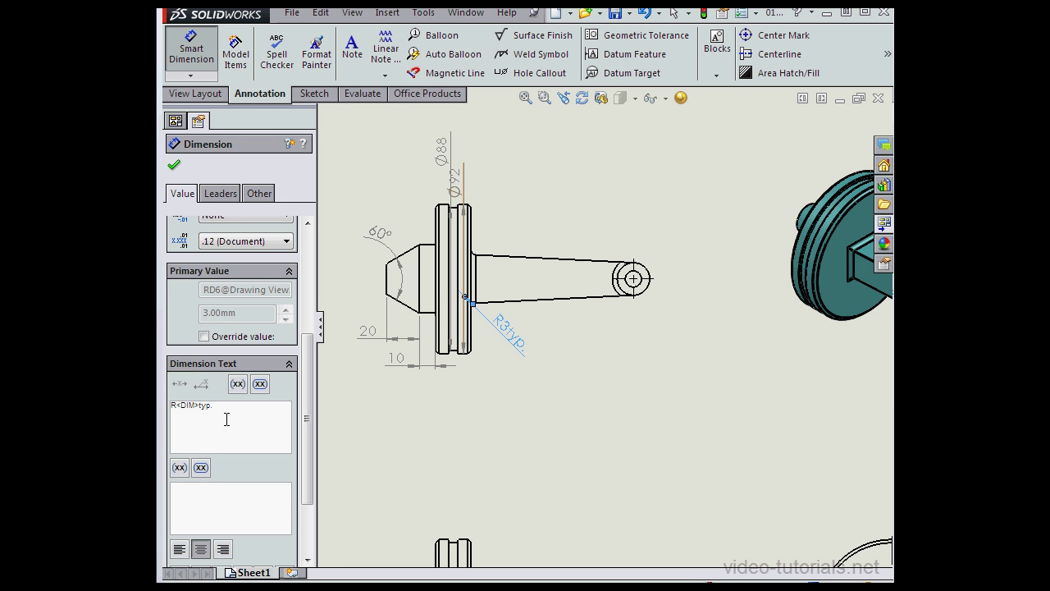
# Dimension the length from the cone's flat end face to the centre of the arm's end hole, placed below the top view.
pyautogui.click(389, 287)
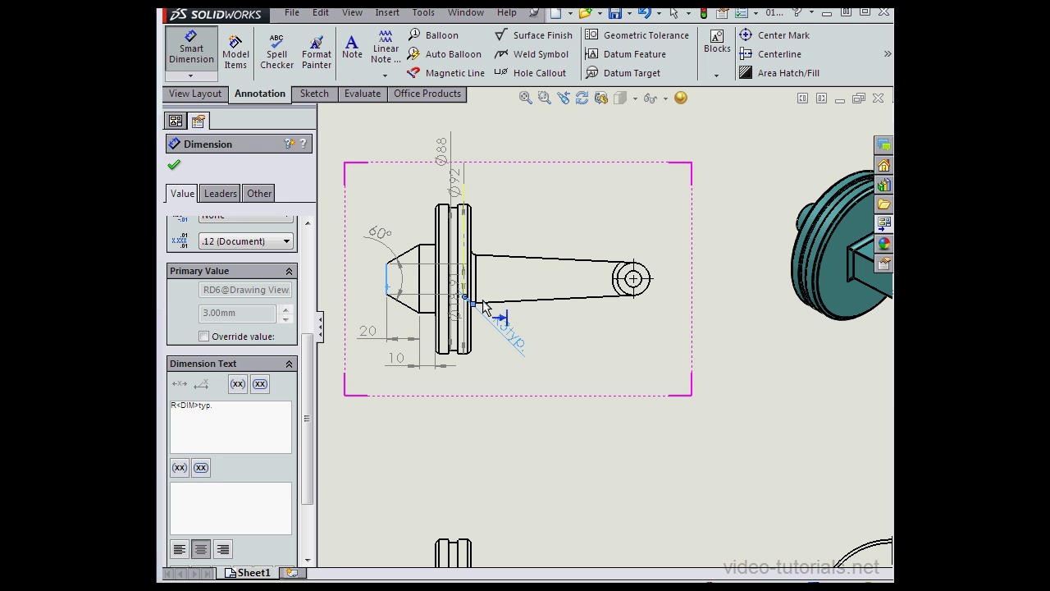
pyautogui.click(653, 291)
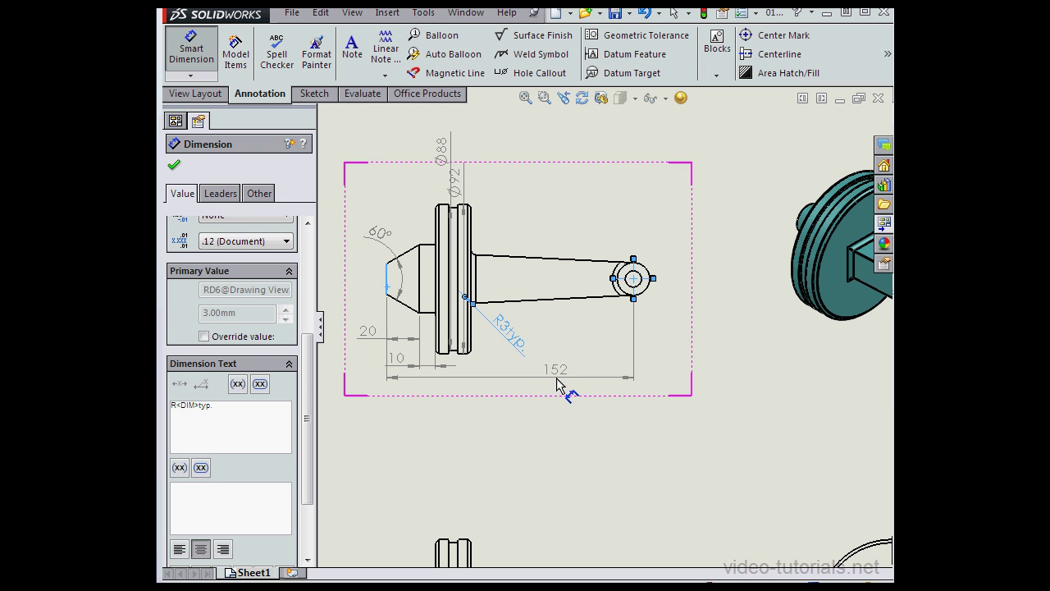
pyautogui.click(554, 417)
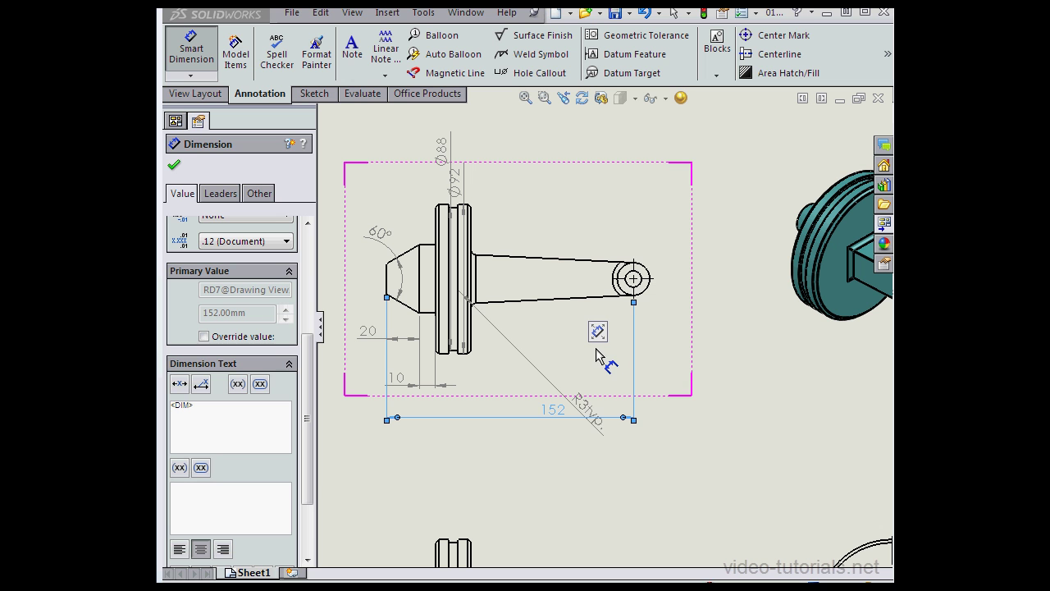
# Move the fillet radius dimension nearer the arm, then add diameter dimensions for the arm's end boss and its hole in the top view.
pyautogui.moveTo(598, 416); pyautogui.dragTo(505, 342)
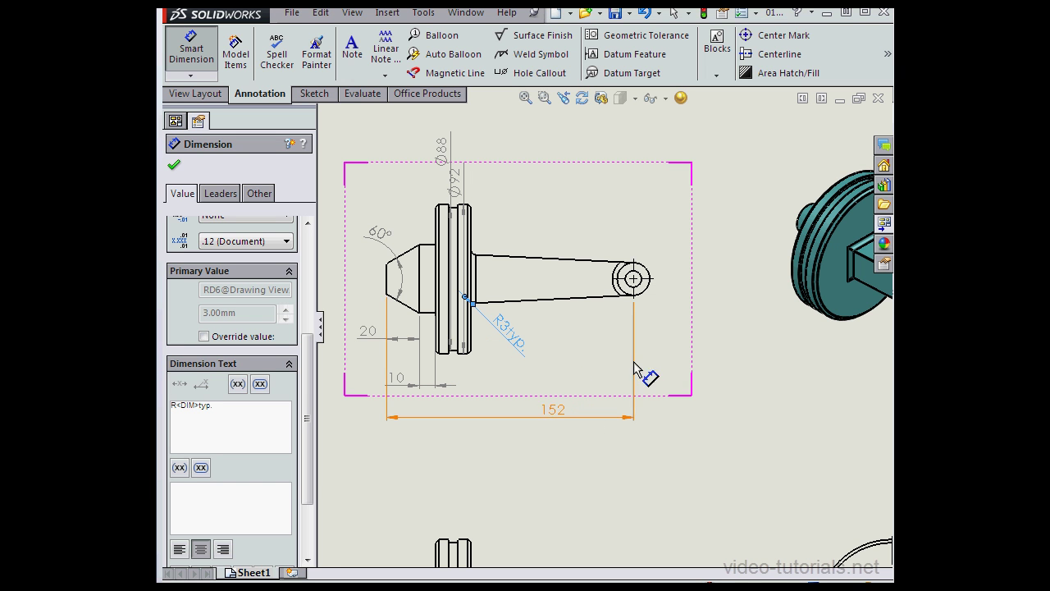
pyautogui.click(648, 275)
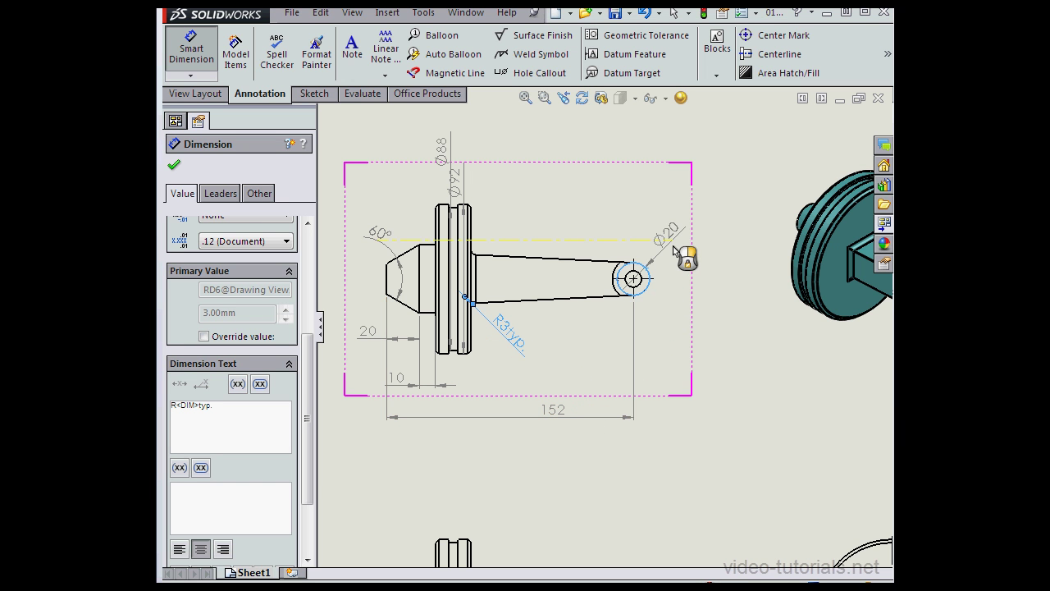
pyautogui.click(674, 251)
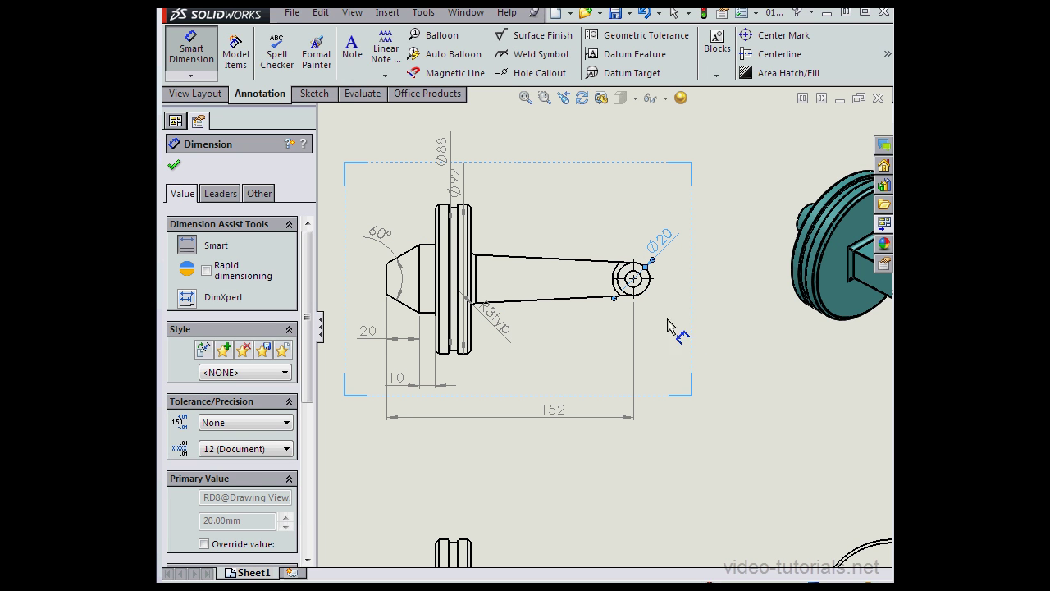
pyautogui.click(643, 290)
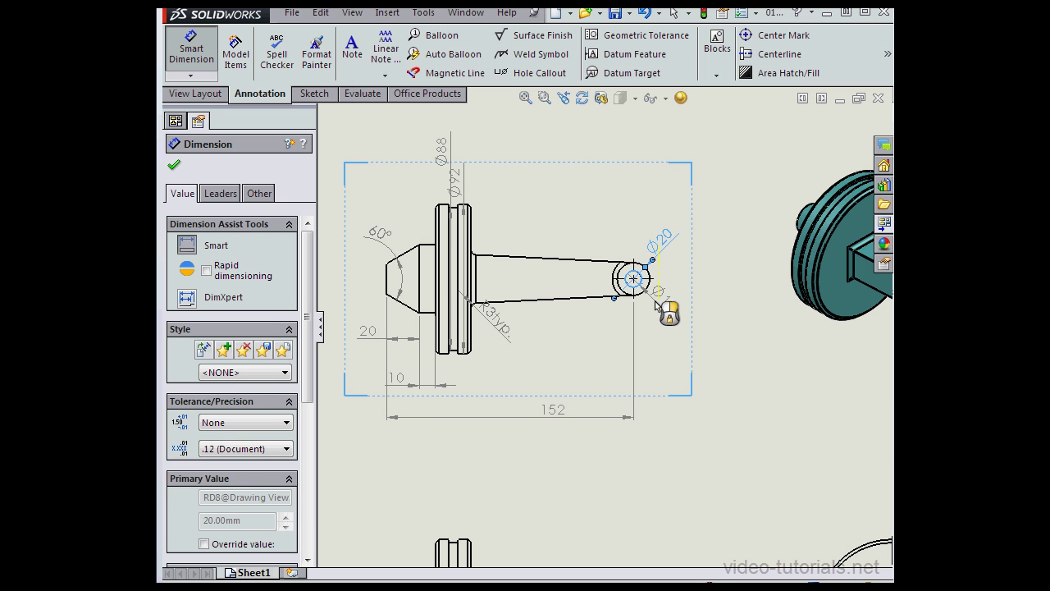
pyautogui.click(681, 328)
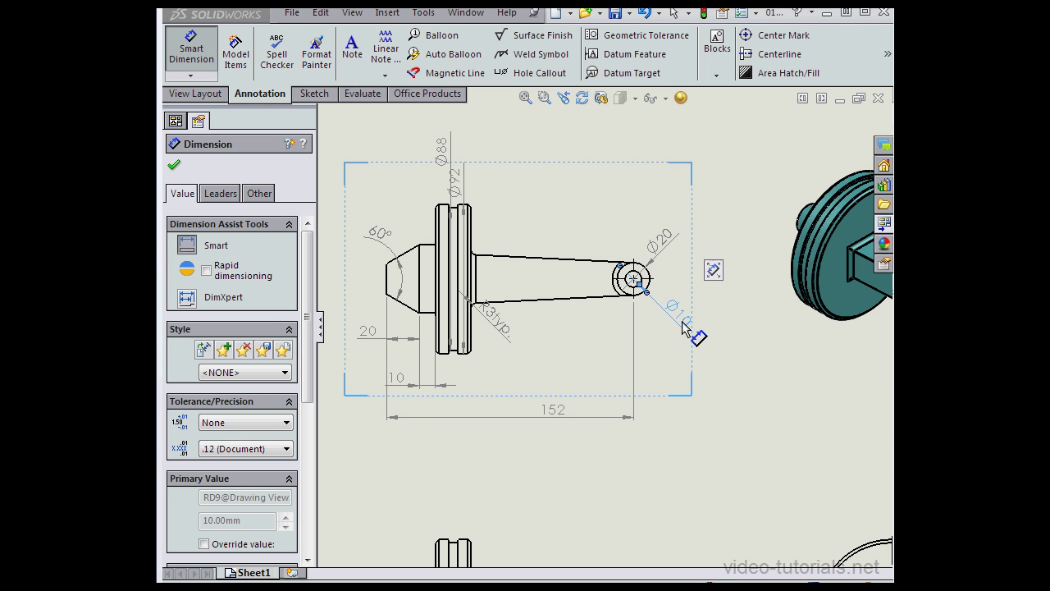
# Dimension the taper angle between the arm's two sloped edges in the top view.
pyautogui.click(587, 260)
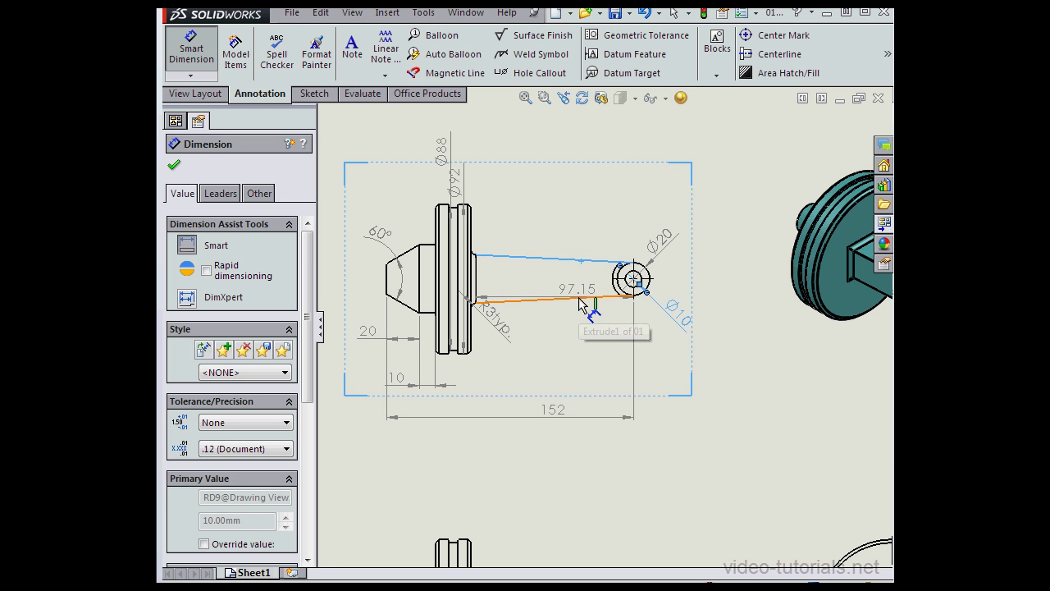
pyautogui.click(594, 295)
pyautogui.click(558, 288)
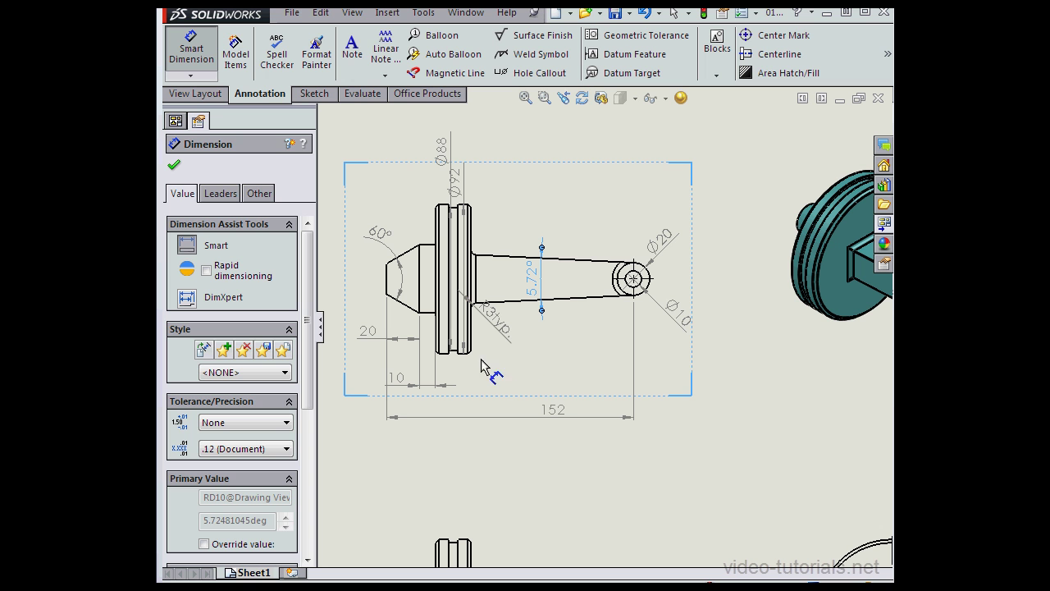
pyautogui.click(174, 165)
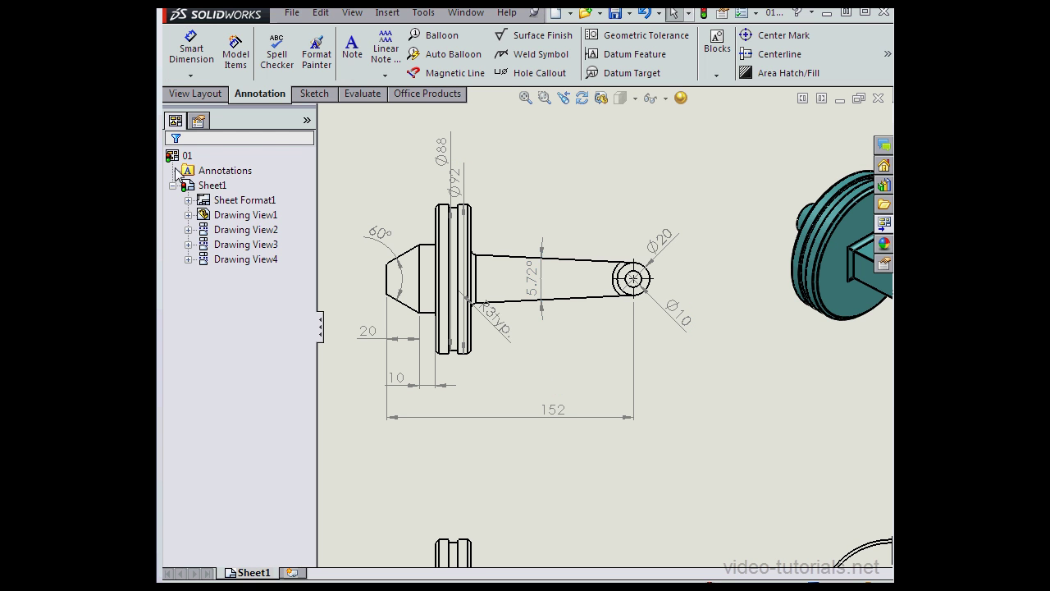
pyautogui.click(484, 358)
pyautogui.rightClick(485, 359)
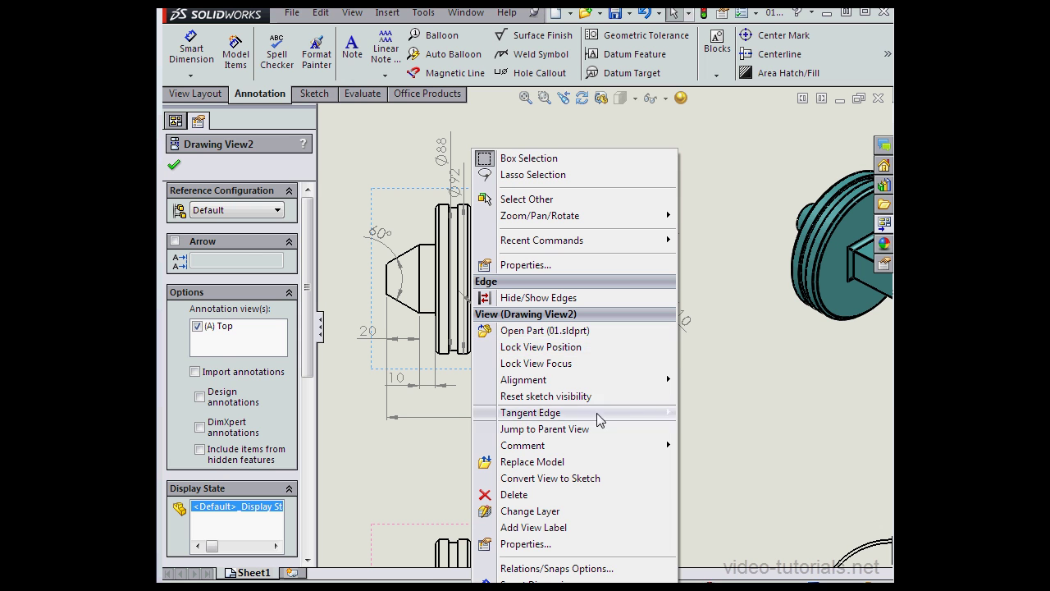
pyautogui.click(710, 368)
# Add a leader note reading "Cham 2mm" that points to the disc's chamfered lower corner in the top view.
pyautogui.rightClick(544, 164)
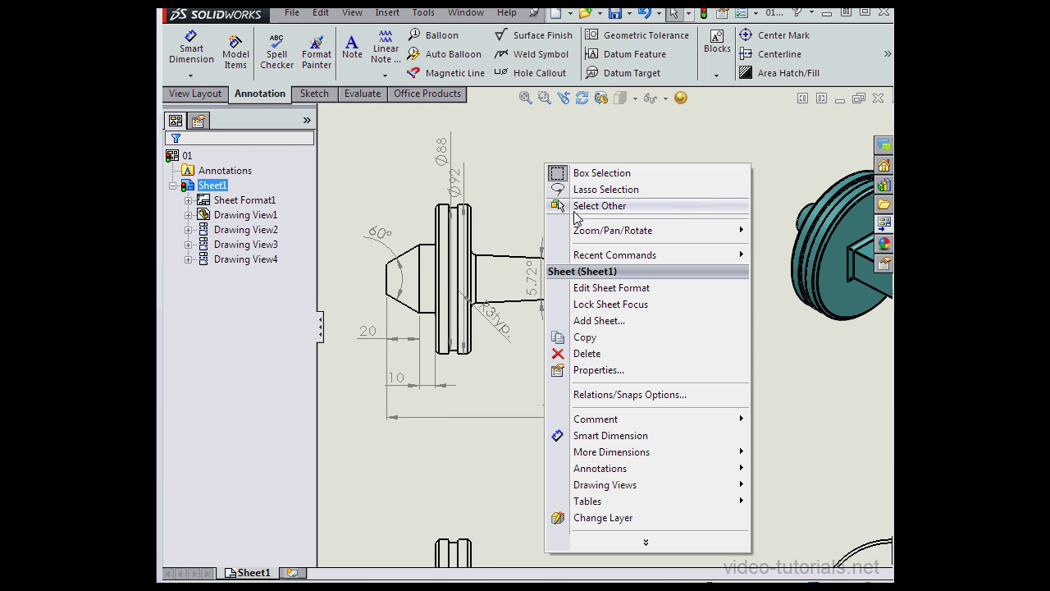
pyautogui.moveTo(641, 473)
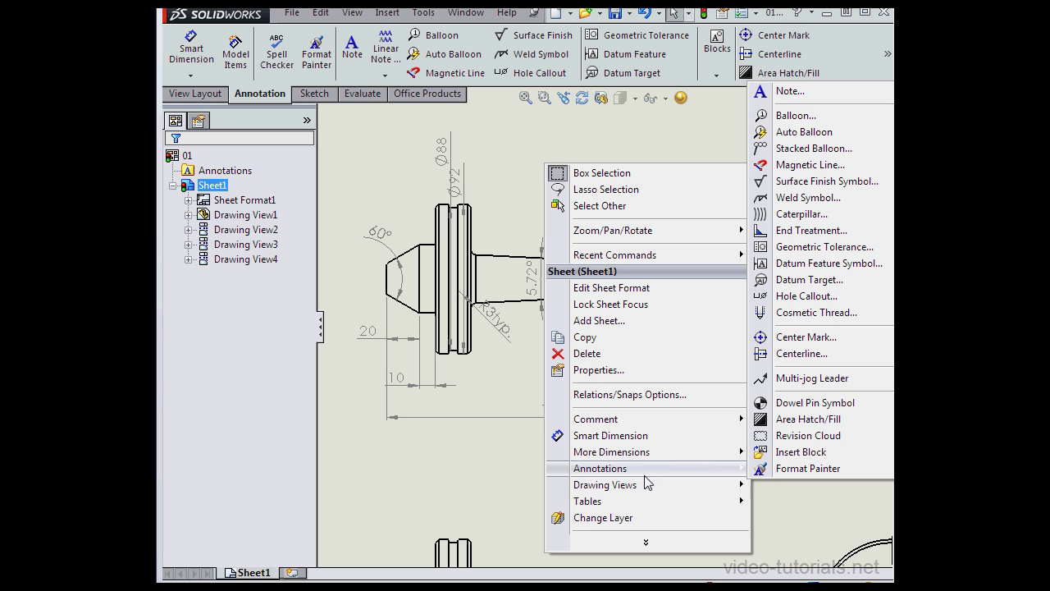
pyautogui.click(792, 91)
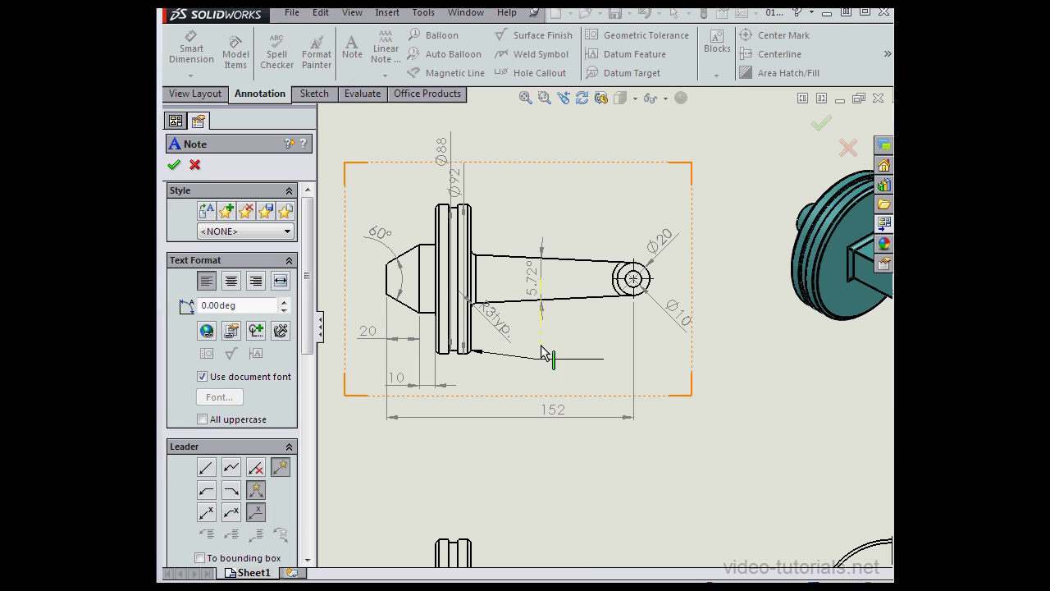
pyautogui.click(503, 379)
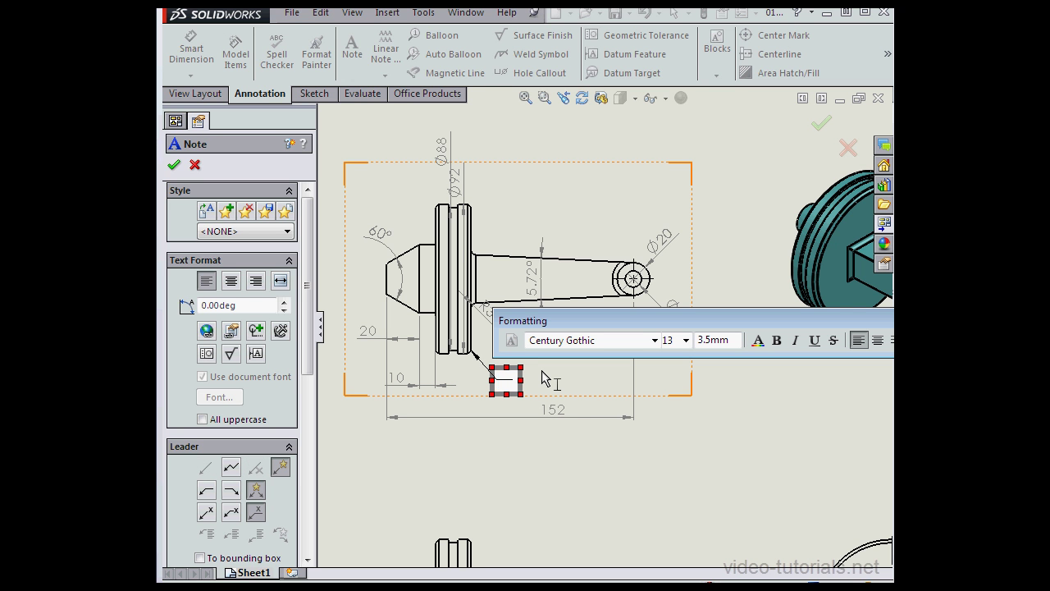
pyautogui.write('Cha')
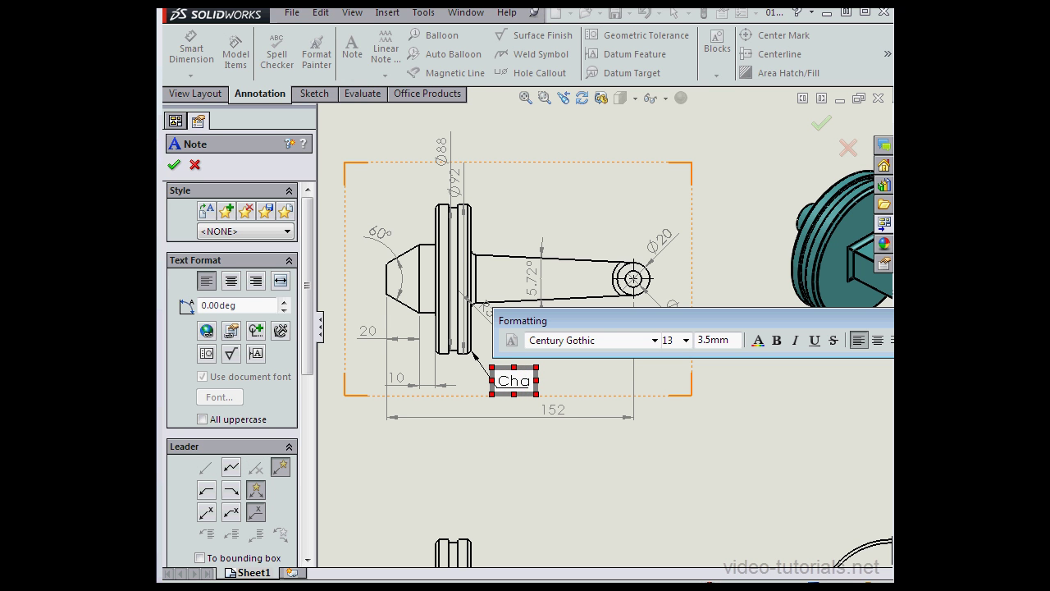
pyautogui.write('m')
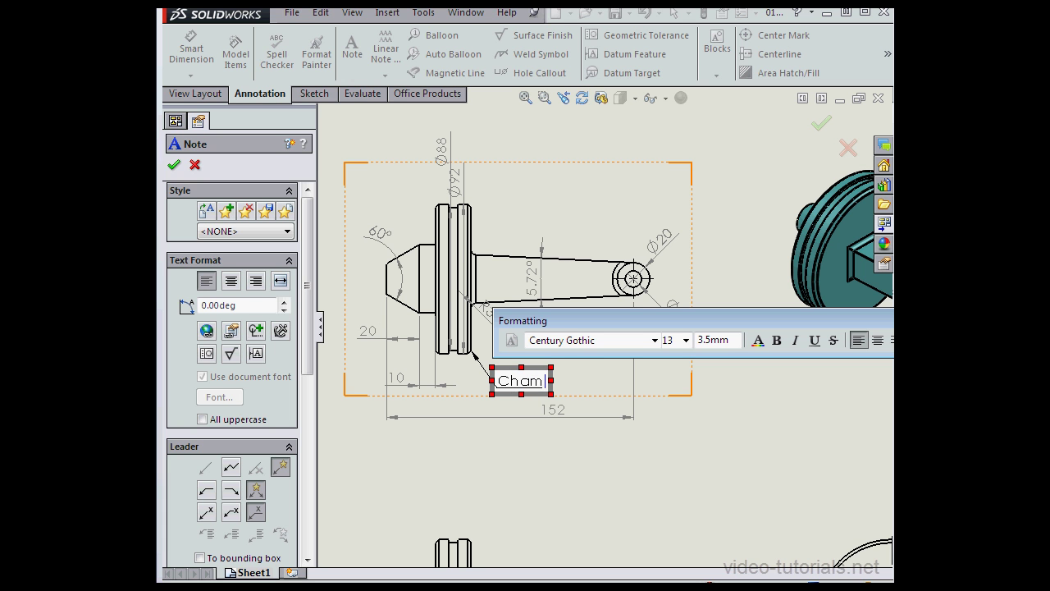
pyautogui.write(' 2mm')
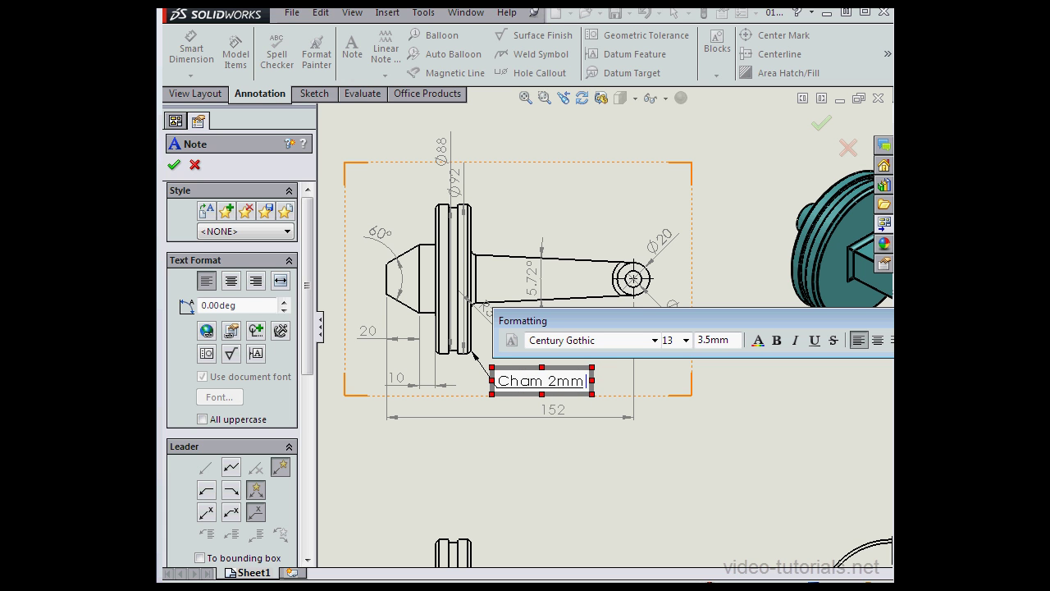
# Clear the floating Formatting toolbar away from the chamfer note and finish the note.
pyautogui.click(641, 449)
pyautogui.moveTo(737, 326); pyautogui.dragTo(572, 461)
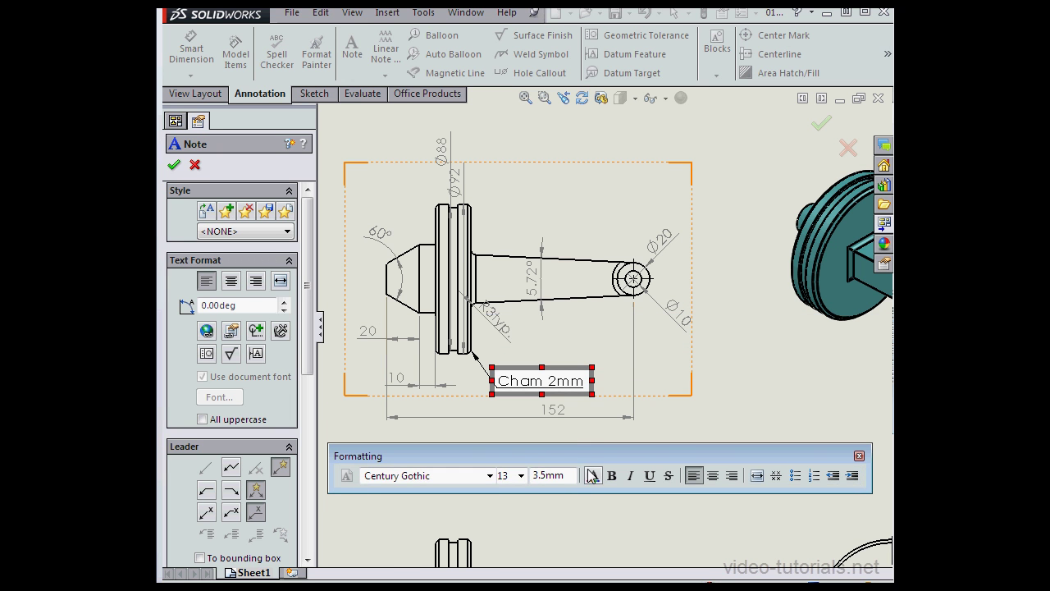
pyautogui.write(',')
pyautogui.click(860, 456)
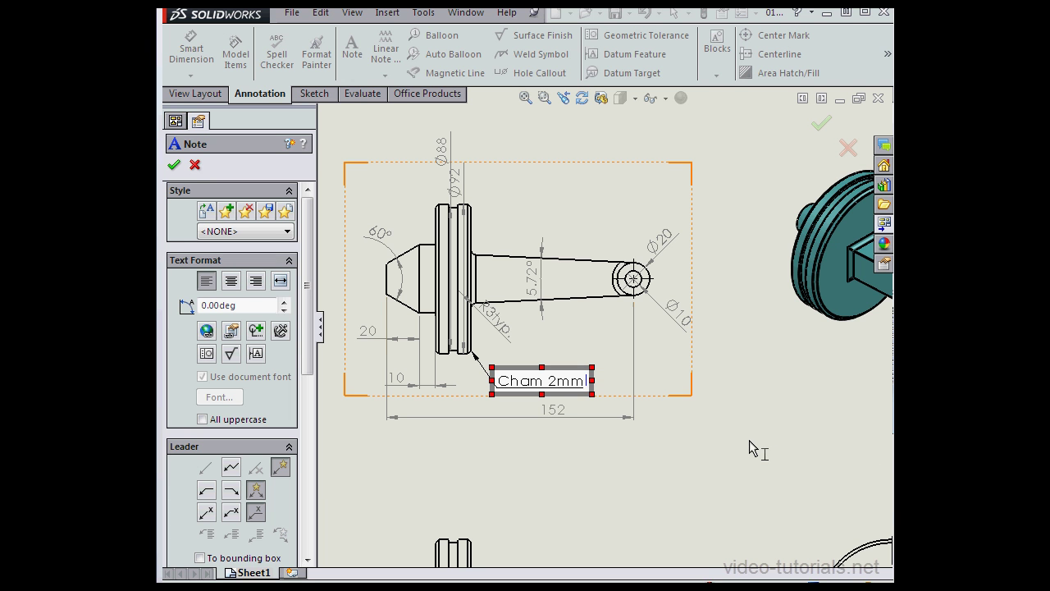
pyautogui.click(545, 437)
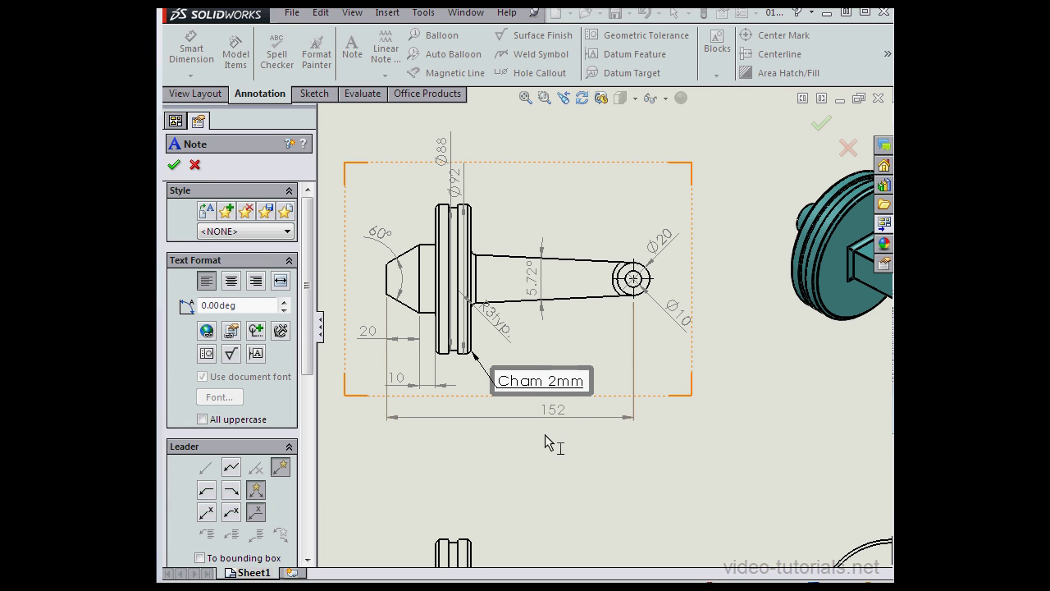
pyautogui.click(175, 165)
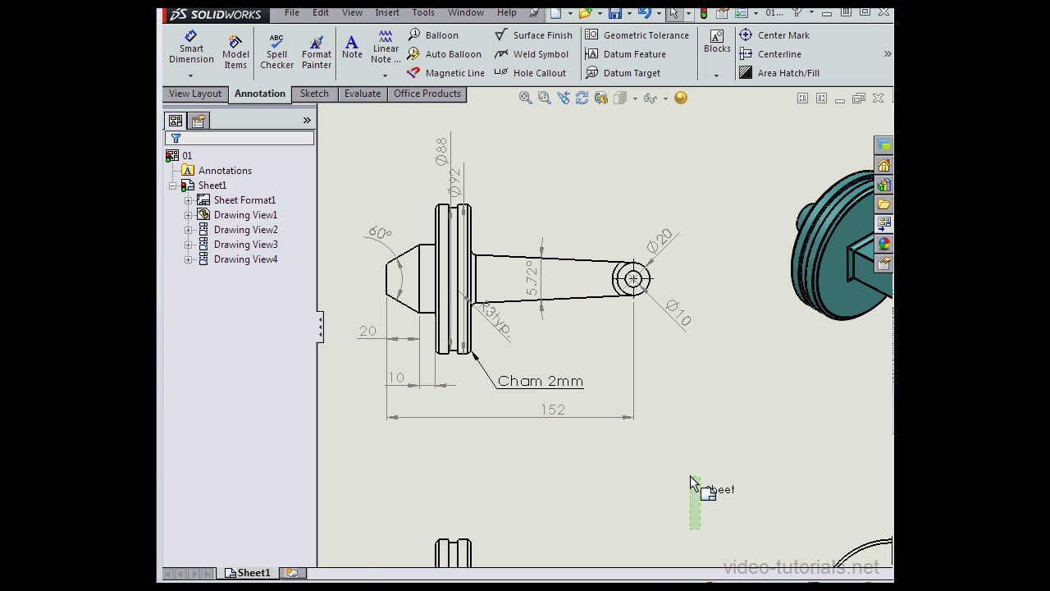
# Dimension the end boss's height and the arm's thickness in the front view.
pyautogui.click(863, 502)
pyautogui.moveTo(641, 497); pyautogui.dragTo(627, 275, button='middle')
pyautogui.moveTo(669, 485); pyautogui.dragTo(699, 474, button='middle')
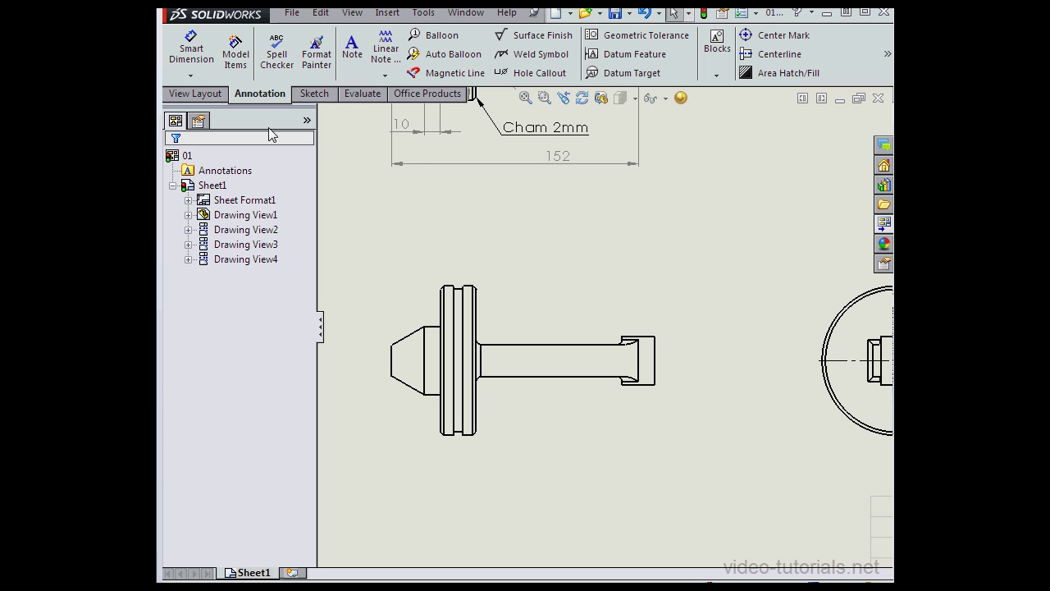
pyautogui.click(191, 49)
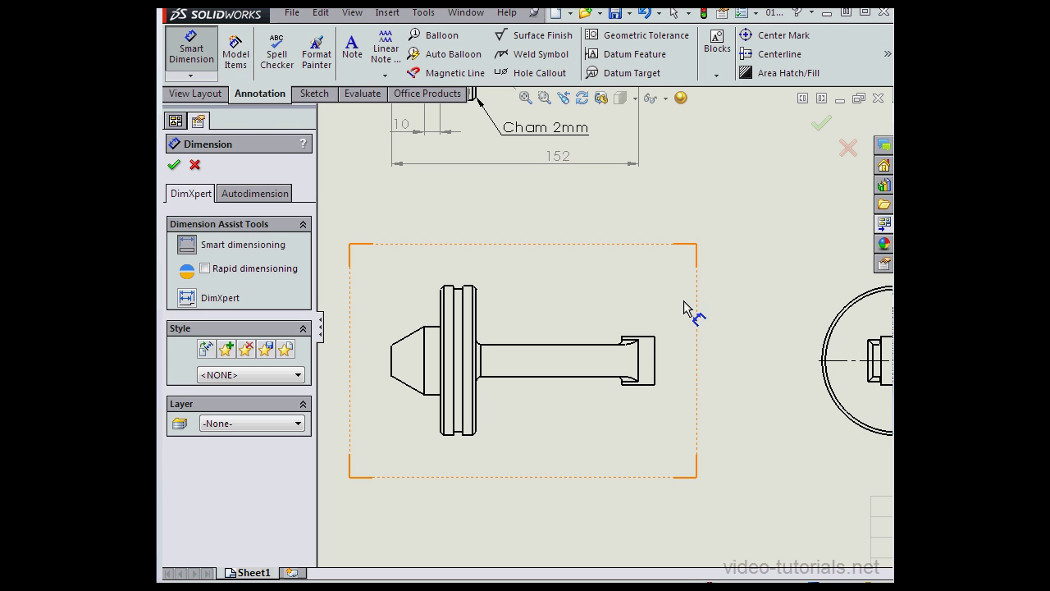
pyautogui.click(657, 361)
pyautogui.click(682, 363)
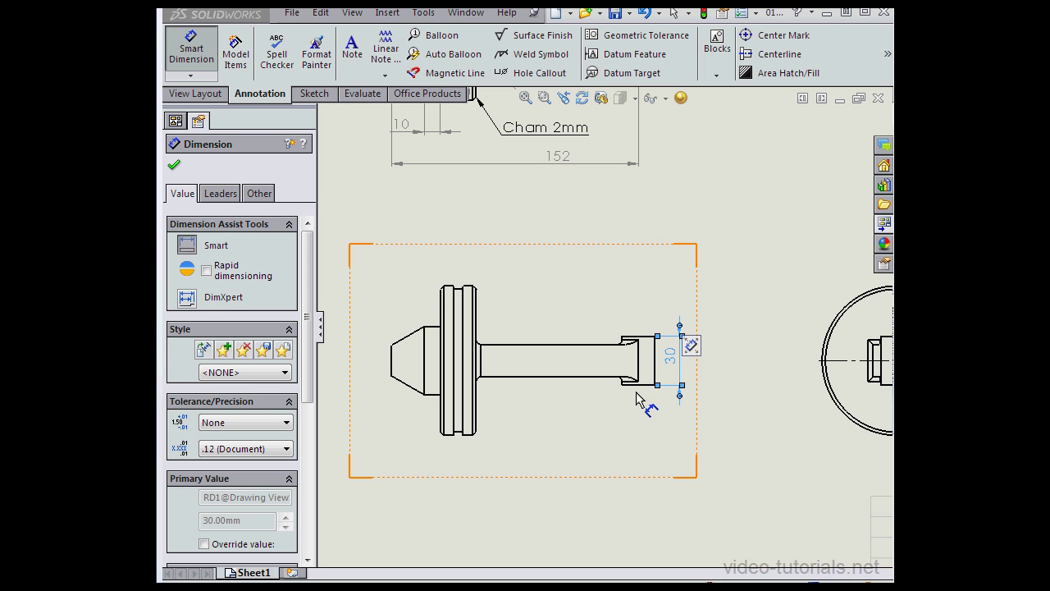
pyautogui.click(576, 377)
pyautogui.click(588, 345)
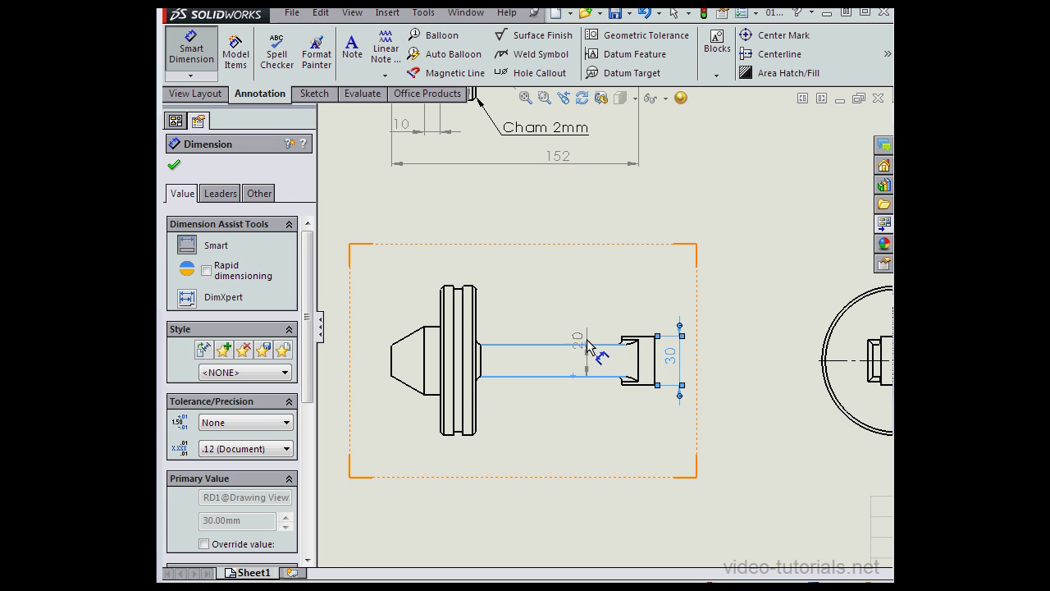
pyautogui.click(579, 322)
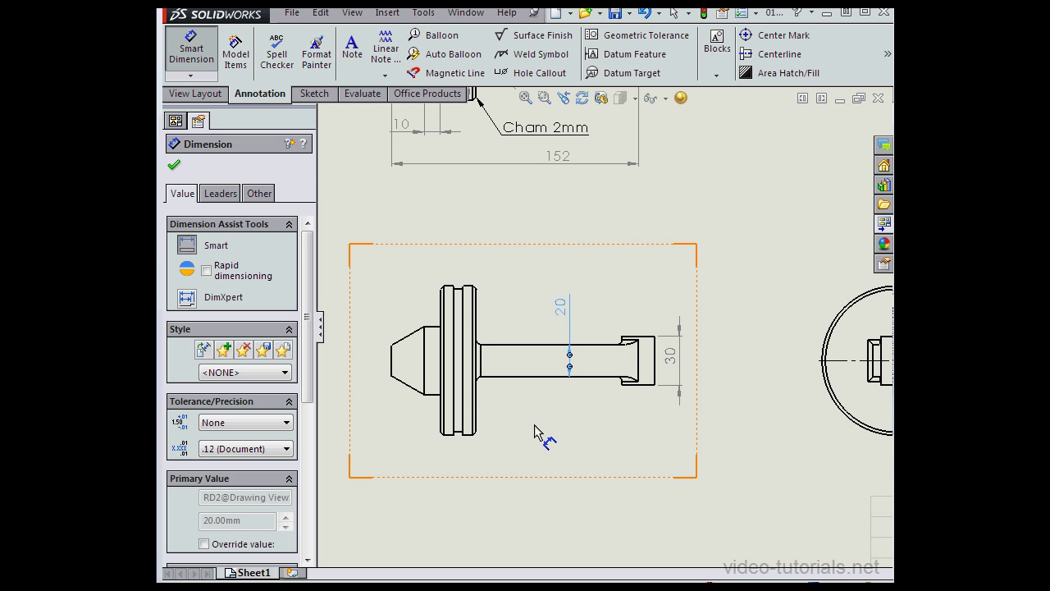
# Dimension the disc's full thickness and its arm-side rim width below the front view, with the rim dimension's text offset beyond the disc.
pyautogui.click(441, 429)
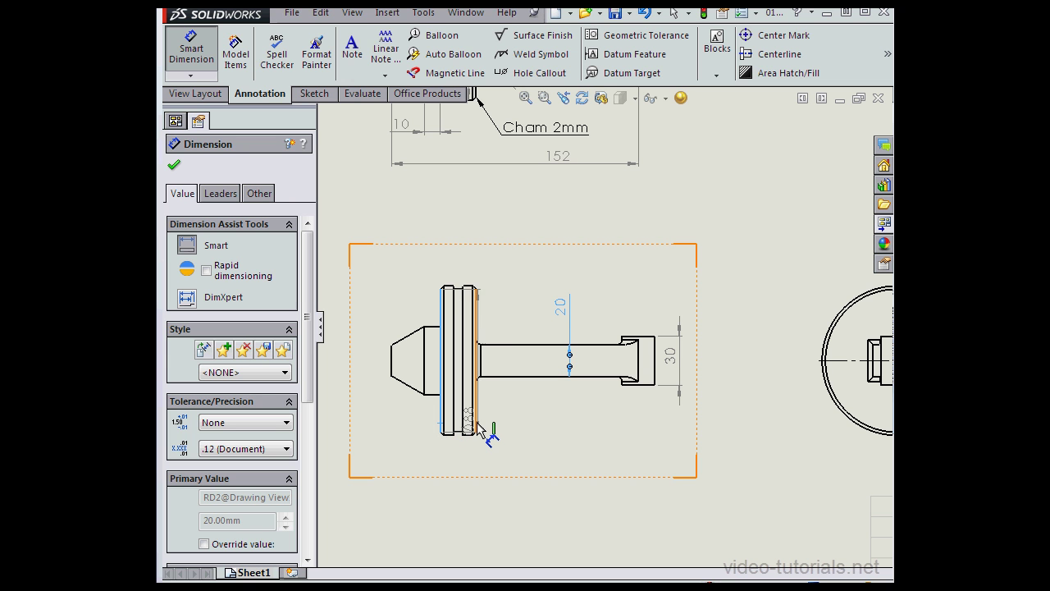
pyautogui.click(477, 422)
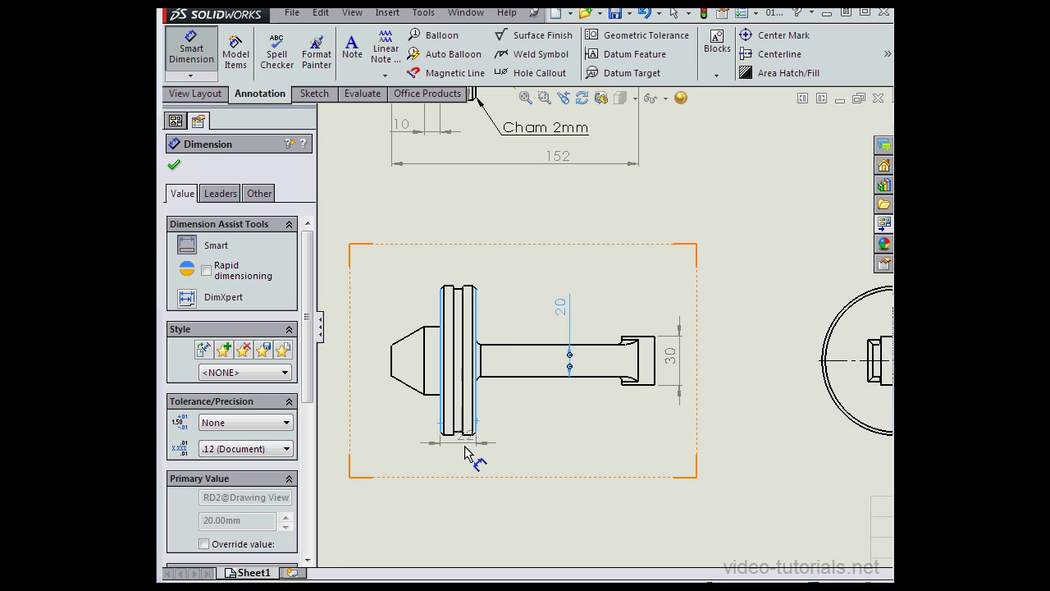
pyautogui.click(458, 469)
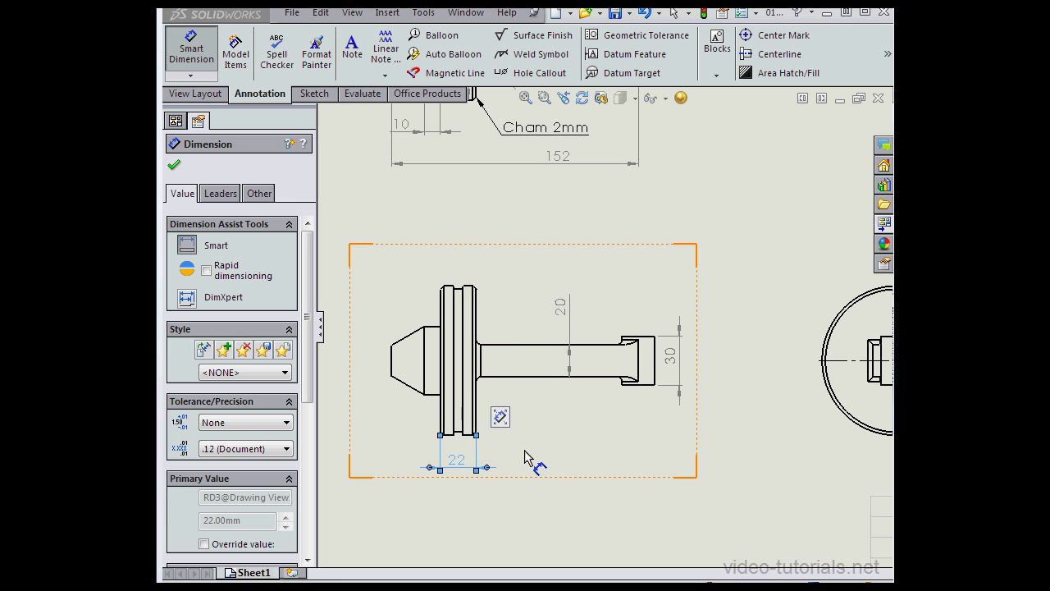
pyautogui.click(477, 423)
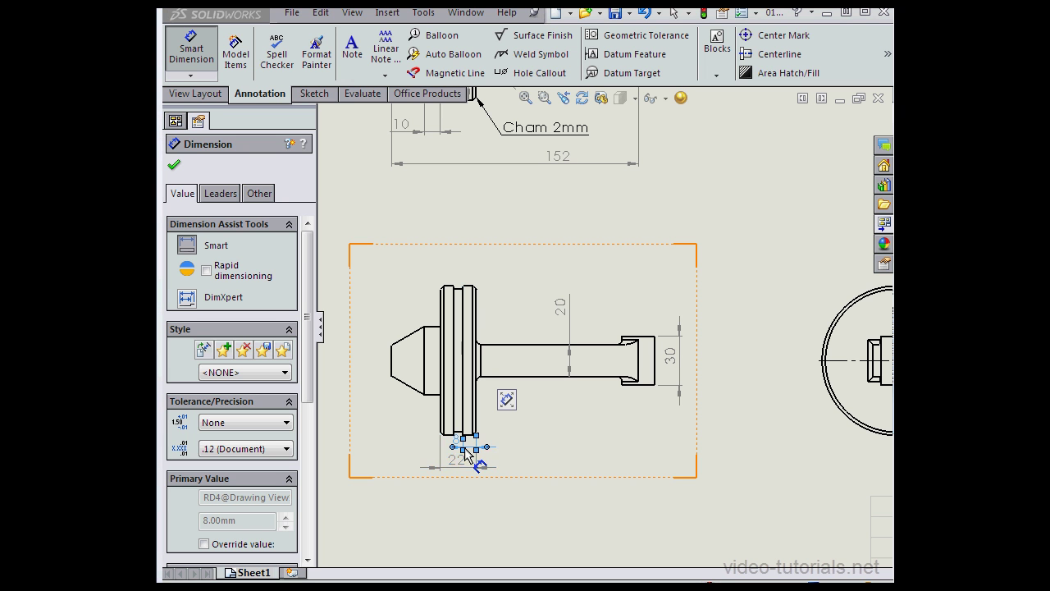
pyautogui.click(457, 447)
pyautogui.moveTo(457, 447); pyautogui.dragTo(508, 443)
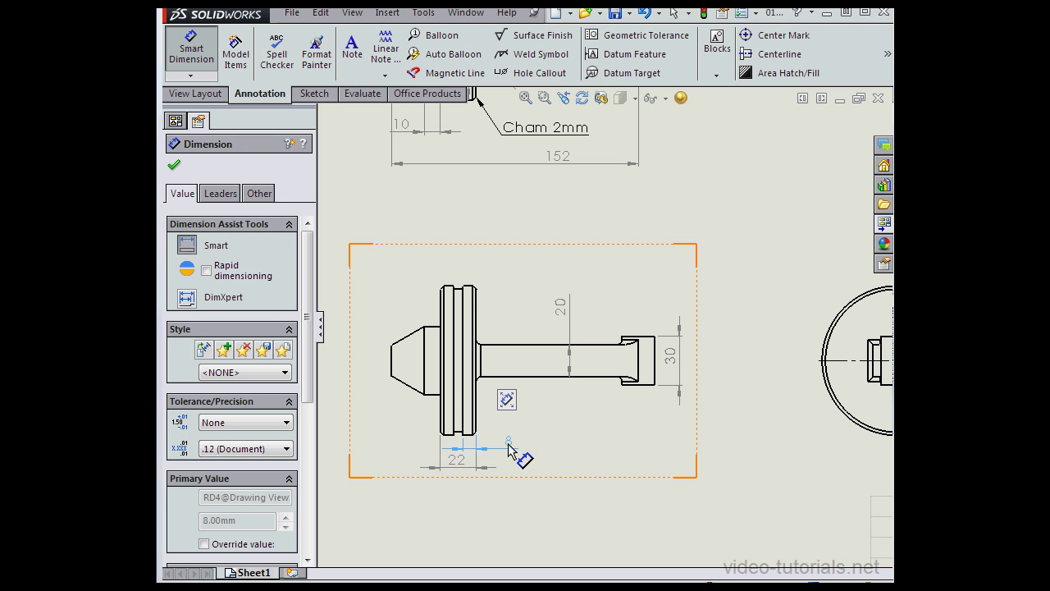
# Dimension the width of the disc's central groove above the front view and end dimensioning.
pyautogui.click(460, 286)
pyautogui.click(459, 269)
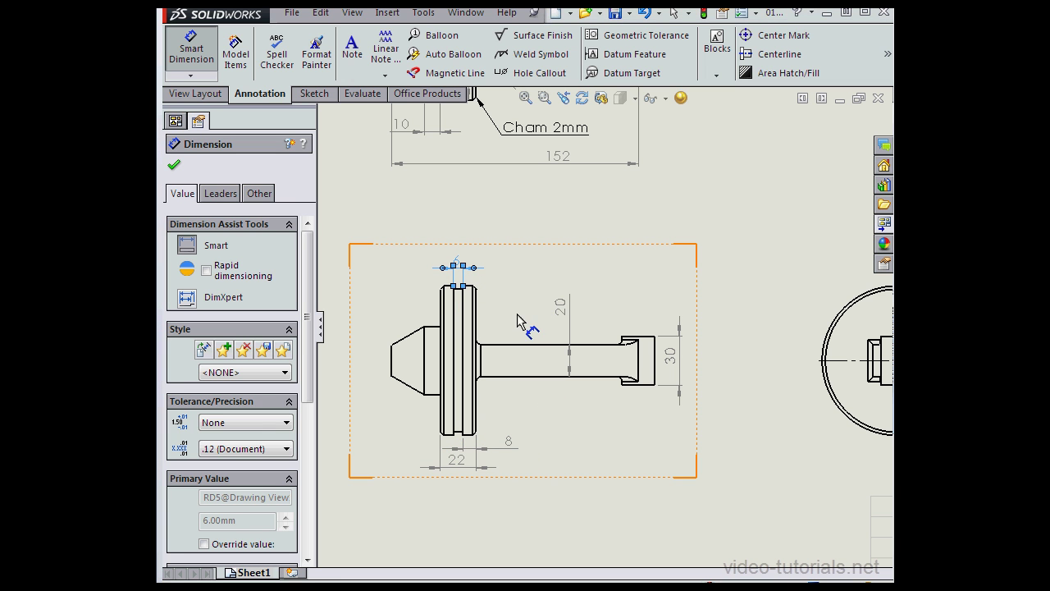
pyautogui.press('Escape')
pyautogui.press('Escape')
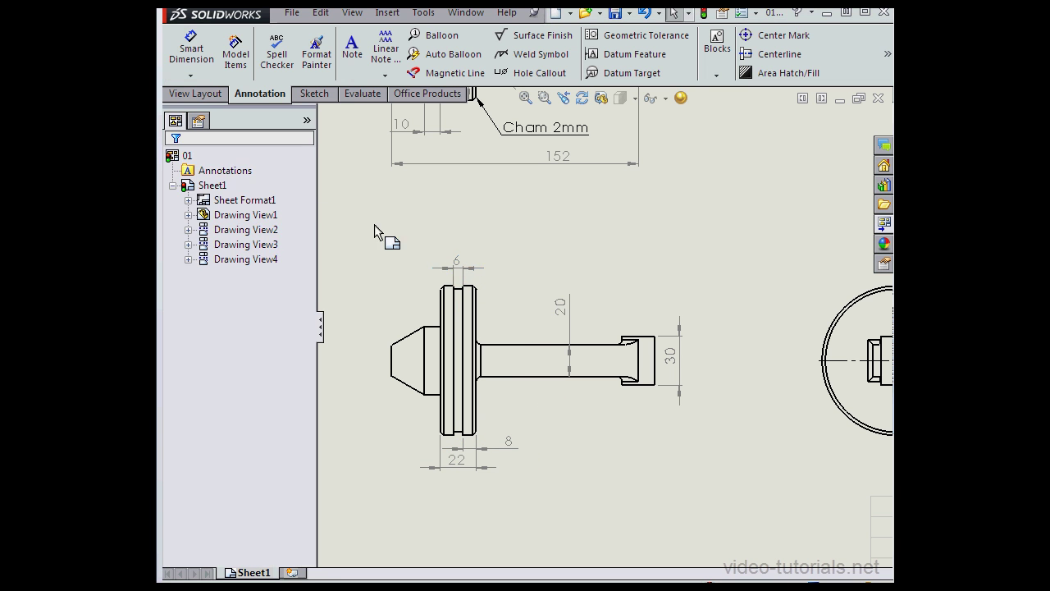
pyautogui.scroll(3, 652, 321)
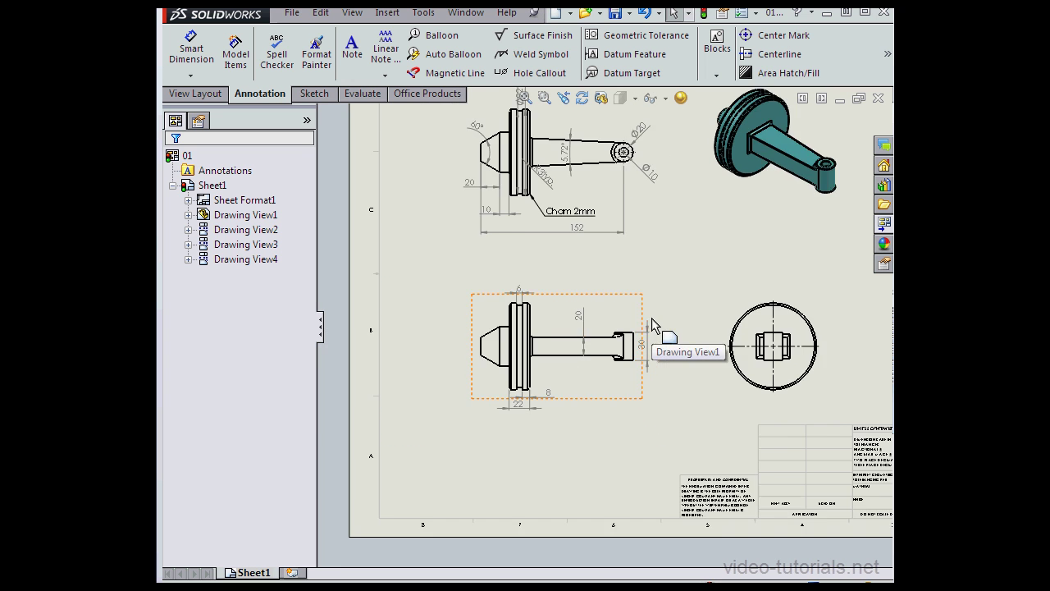
pyautogui.scroll(1, 652, 318)
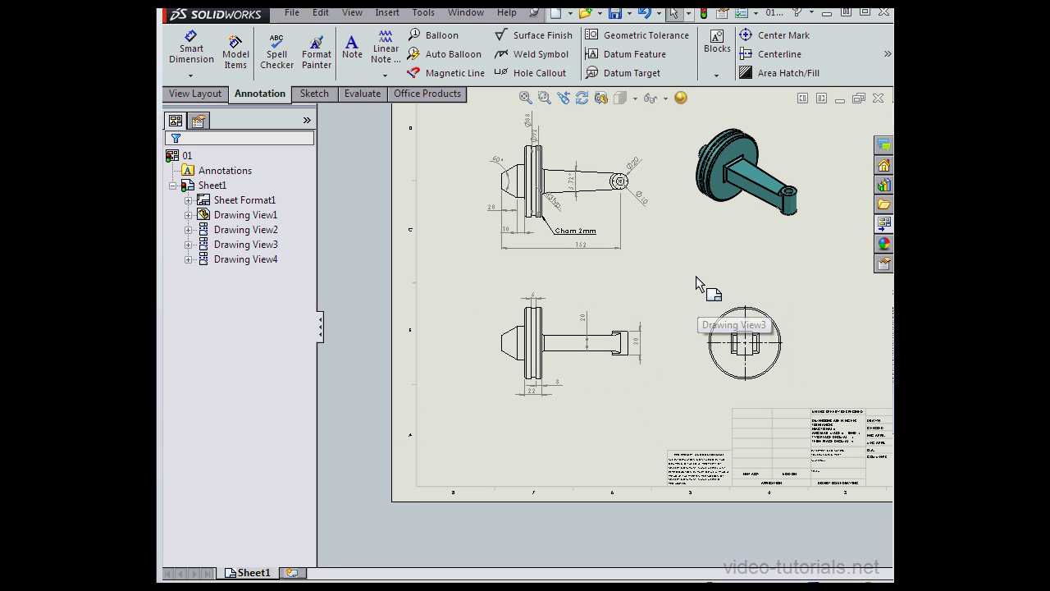